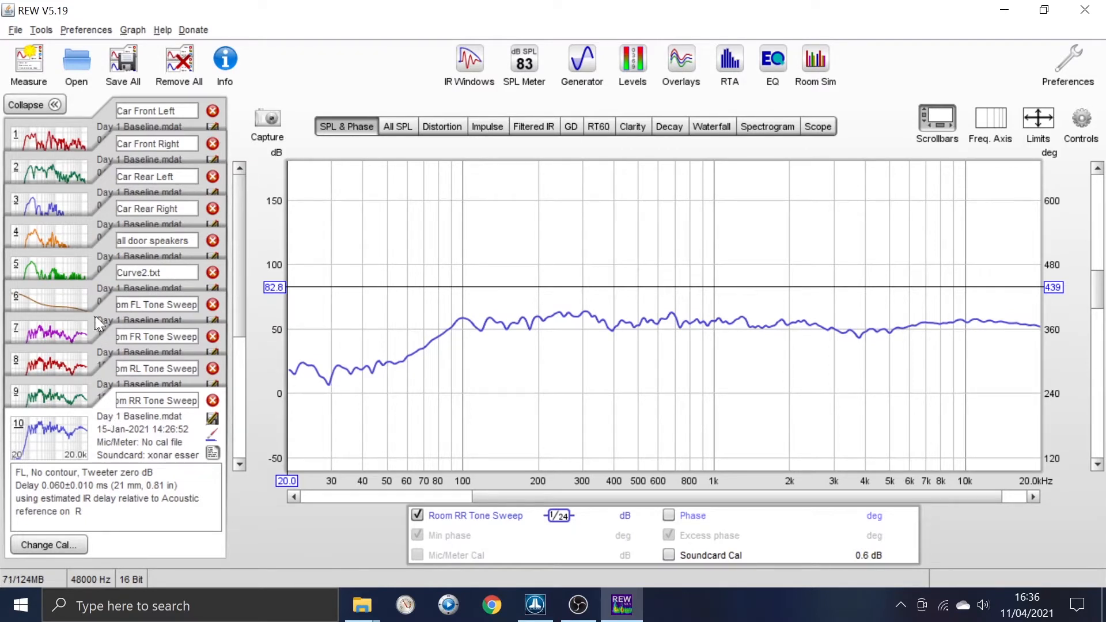
Open the Overlays graph, clear all trace selections and show only the Room FR Tone Sweep curve
{"action": "mouse_move", "coordinate": [99, 321]}
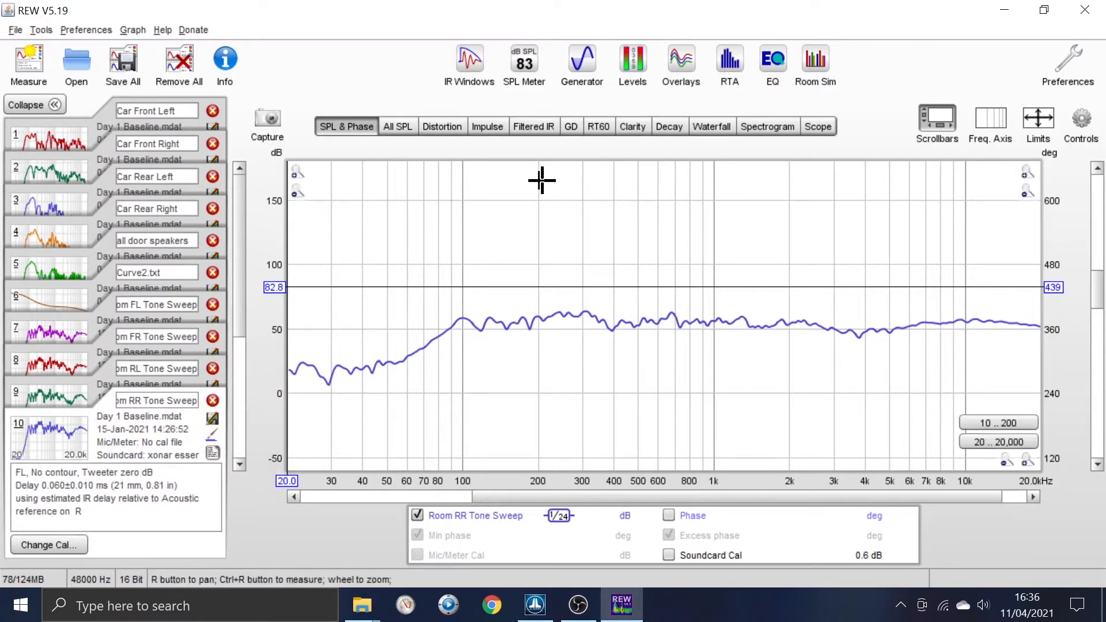
{"action": "left_click", "coordinate": [685, 57]}
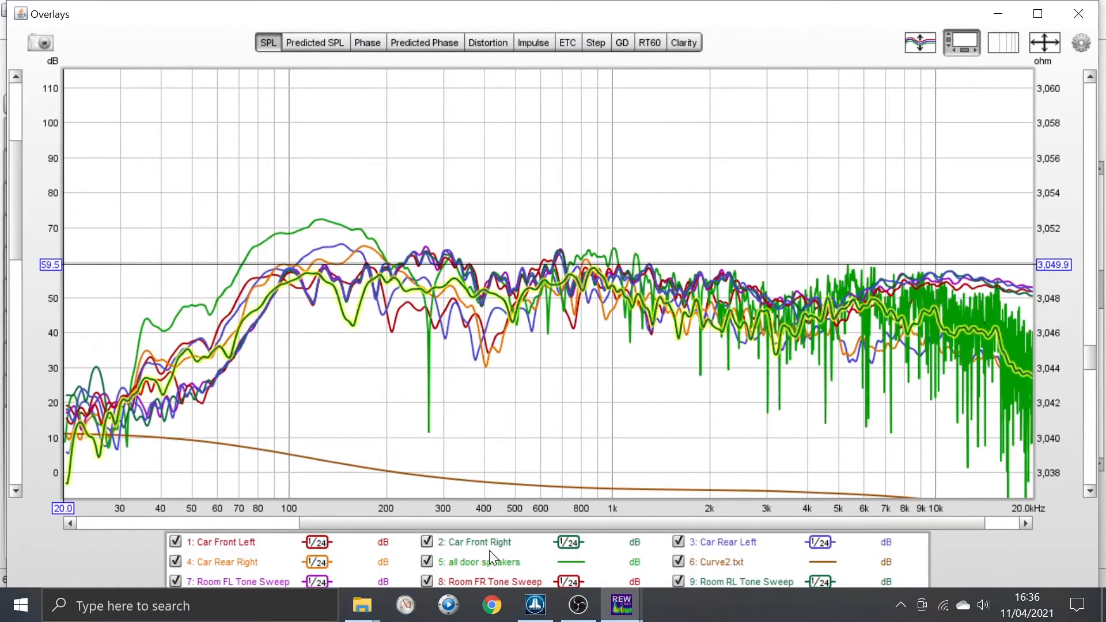
{"action": "right_click", "coordinate": [407, 567]}
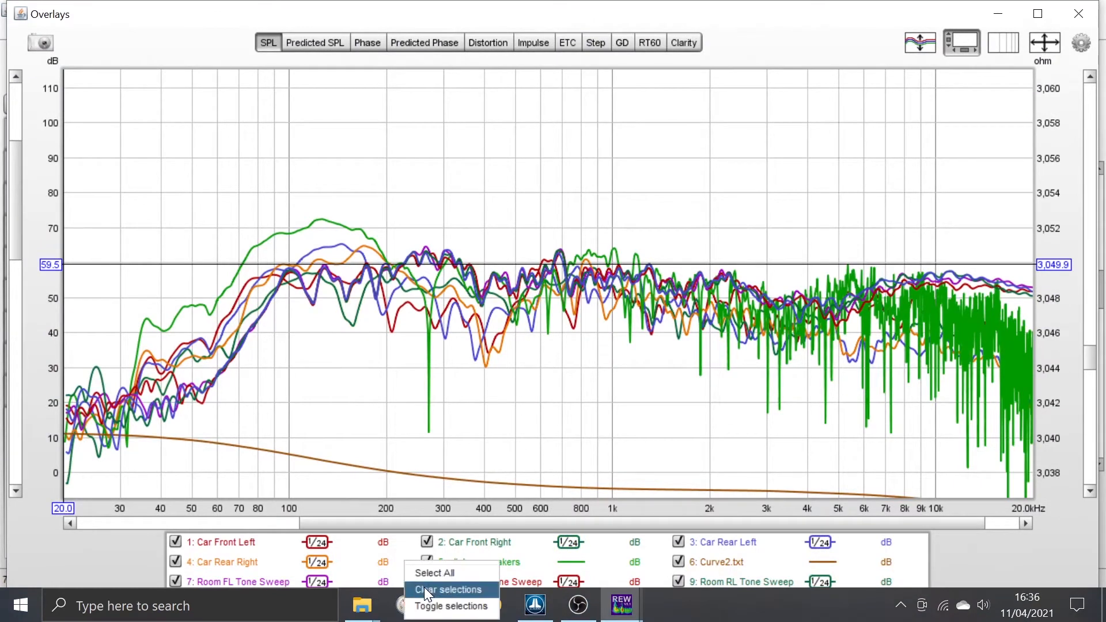
{"action": "left_click", "coordinate": [425, 587]}
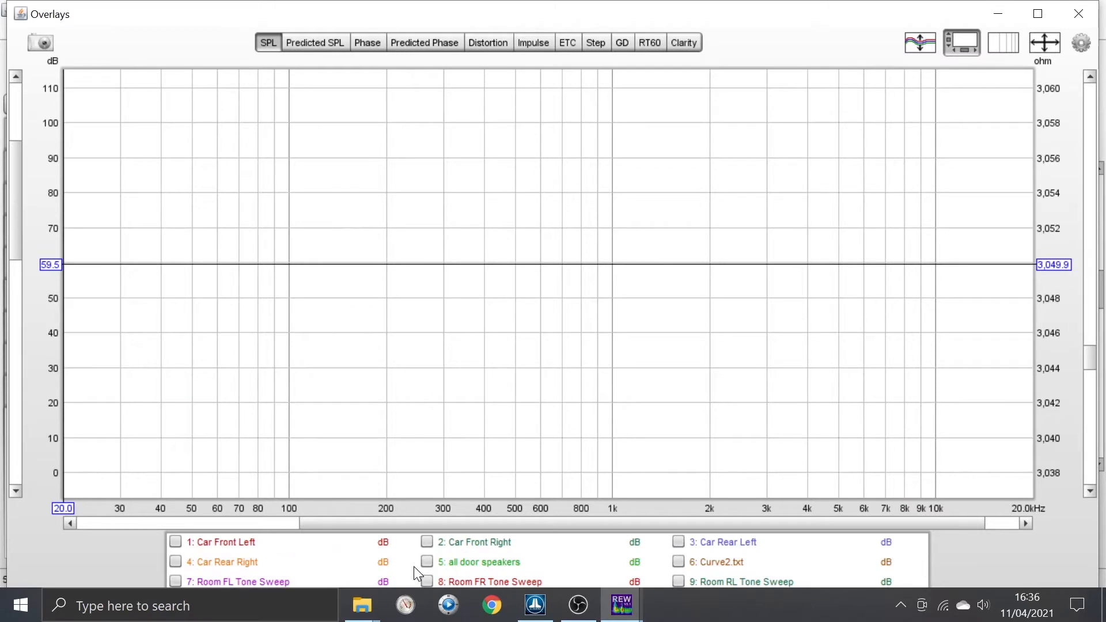
{"action": "left_click", "coordinate": [427, 582]}
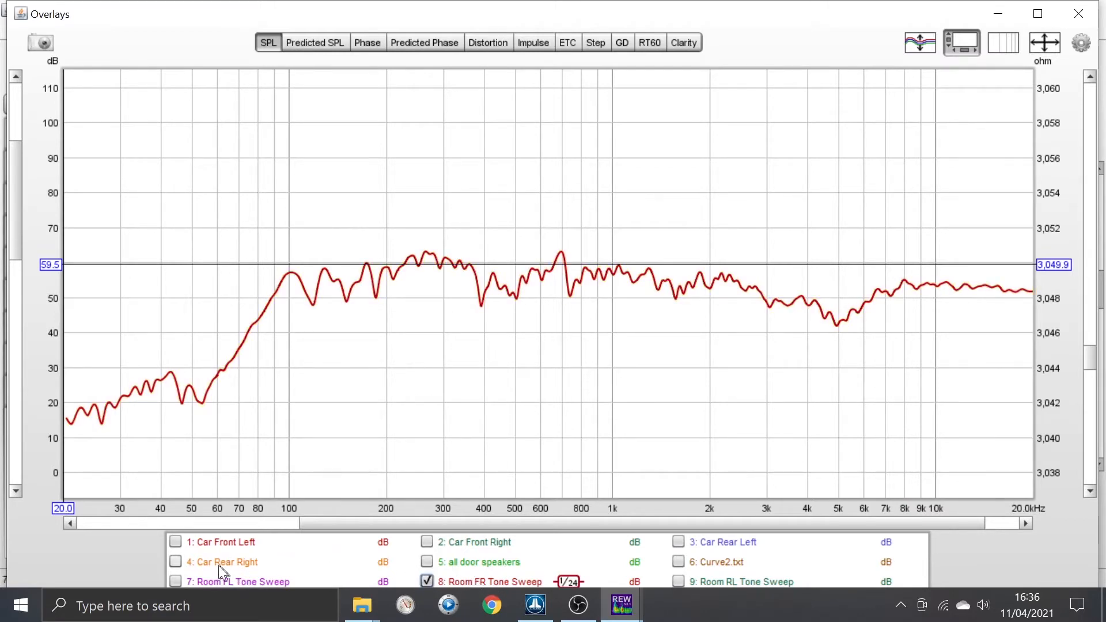
Add the Car Front Right curve to the overlay and place the cursor on its peaks near 116 Hz and 190 Hz
{"action": "left_click", "coordinate": [427, 542]}
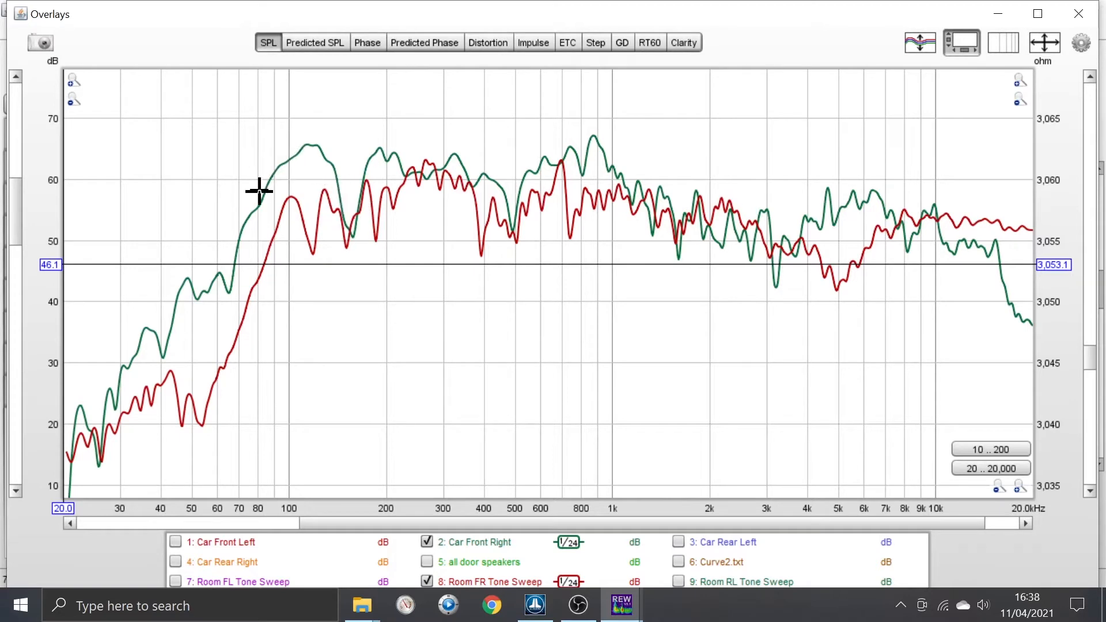
{"action": "left_click", "coordinate": [310, 145]}
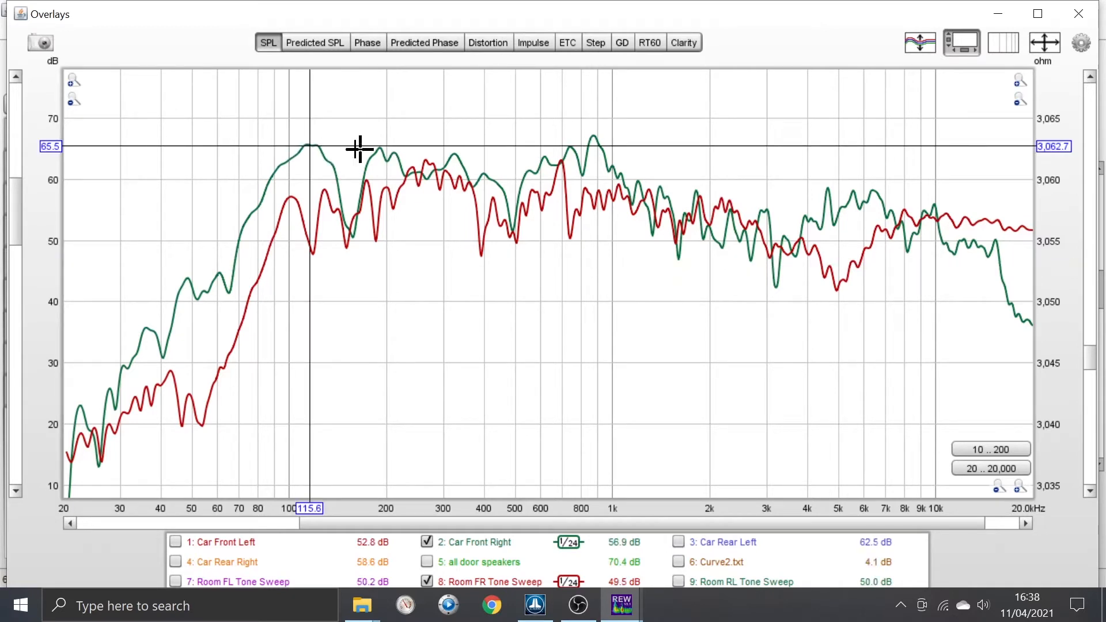
{"action": "left_click", "coordinate": [380, 154]}
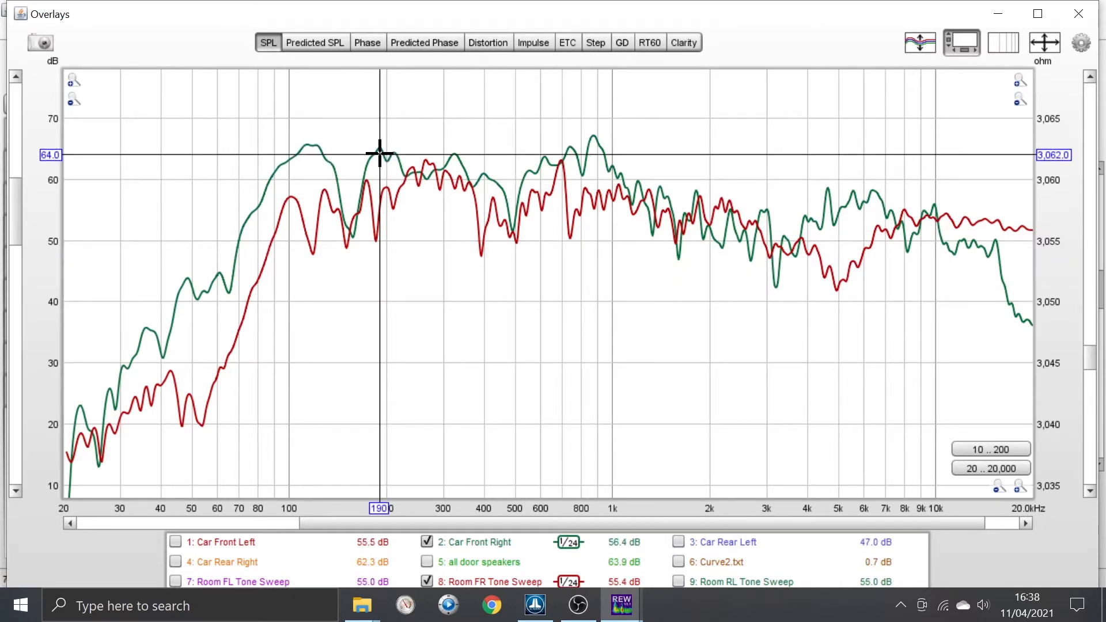
Overlay Car Front Left with Room FL Tone Sweep only, and raise the Car Front Left offset to shift its curve upward
{"action": "left_click", "coordinate": [178, 542]}
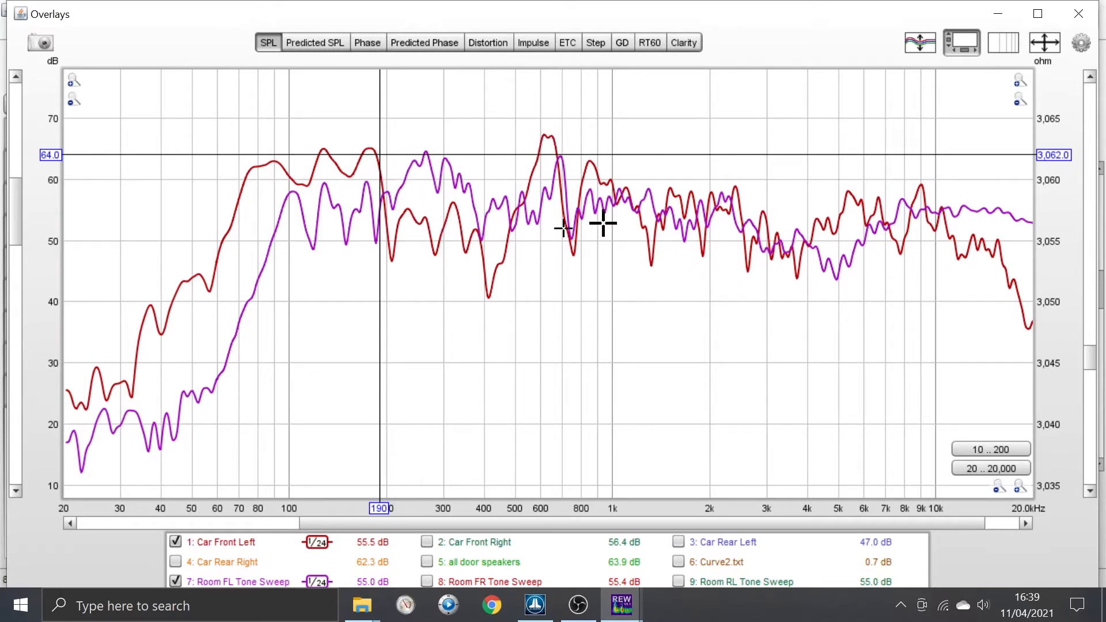
{"action": "left_click", "coordinate": [1093, 46]}
{"action": "left_click", "coordinate": [999, 140]}
{"action": "left_click", "coordinate": [1001, 141]}
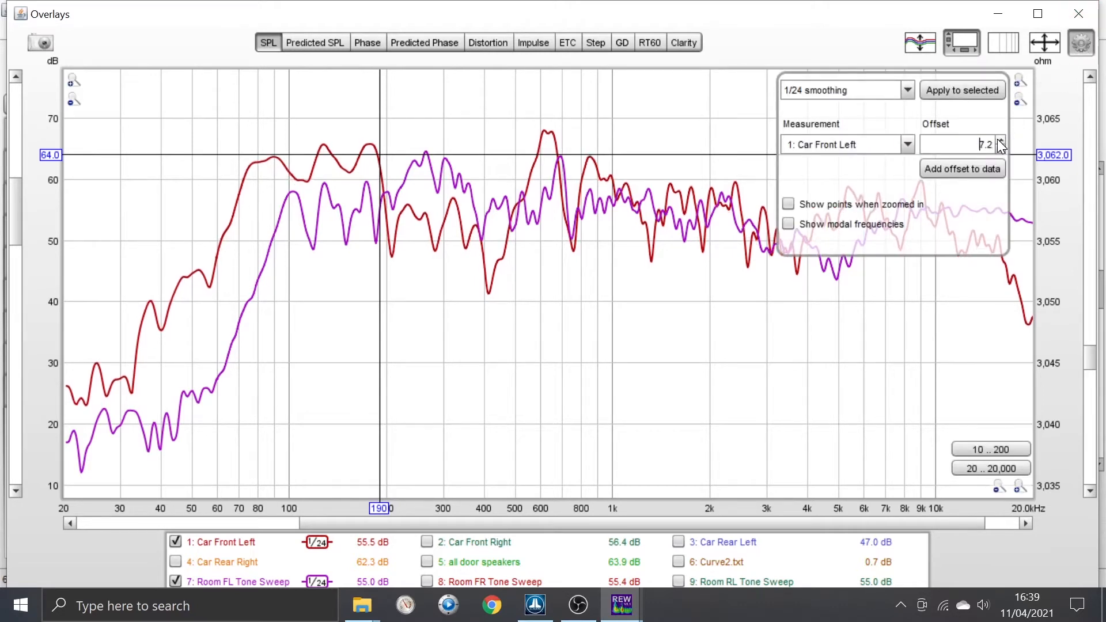
{"action": "left_click", "coordinate": [1078, 45]}
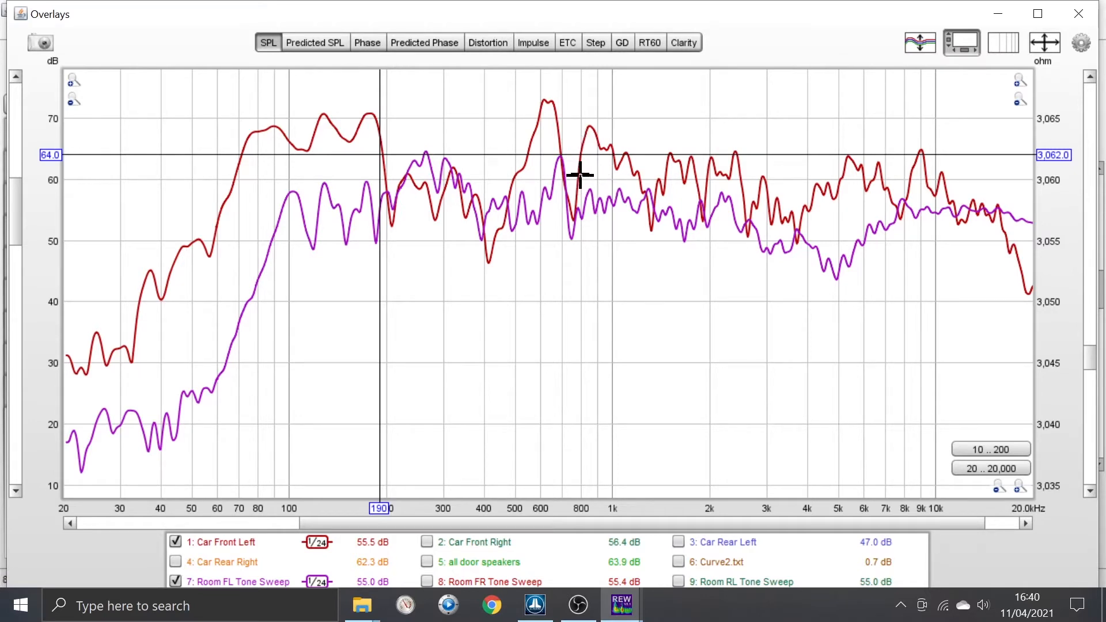
{"action": "left_click", "coordinate": [643, 188]}
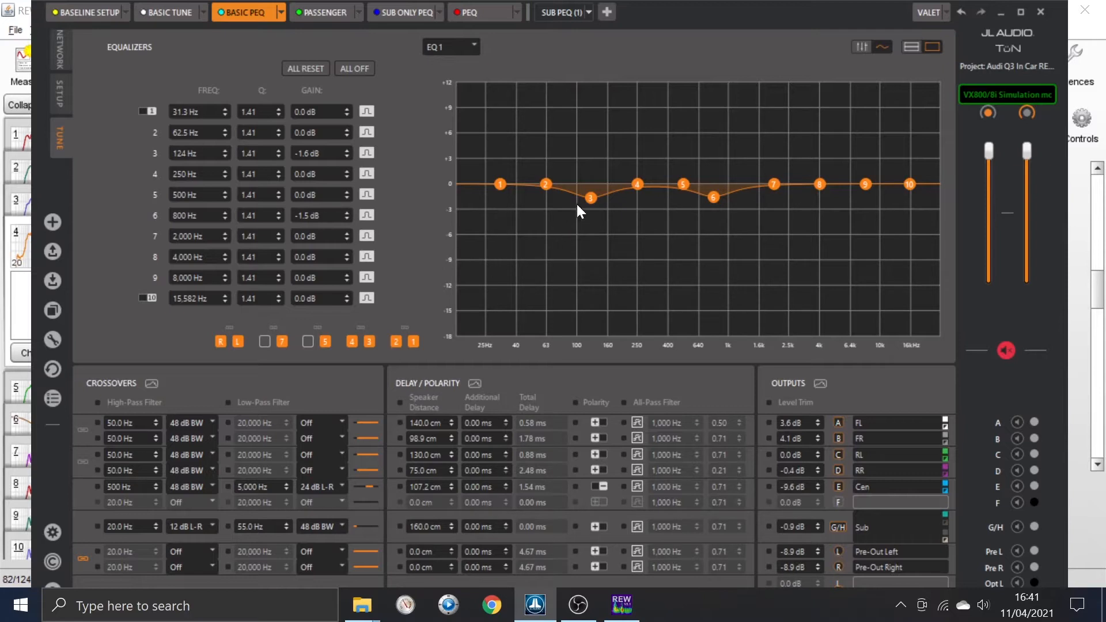
In JL Audio TüN, review the Basic PEQ preset's equalizer bands for EQ 1, EQ 2 and EQ 3, ending on EQ 1
{"action": "mouse_move", "coordinate": [586, 200]}
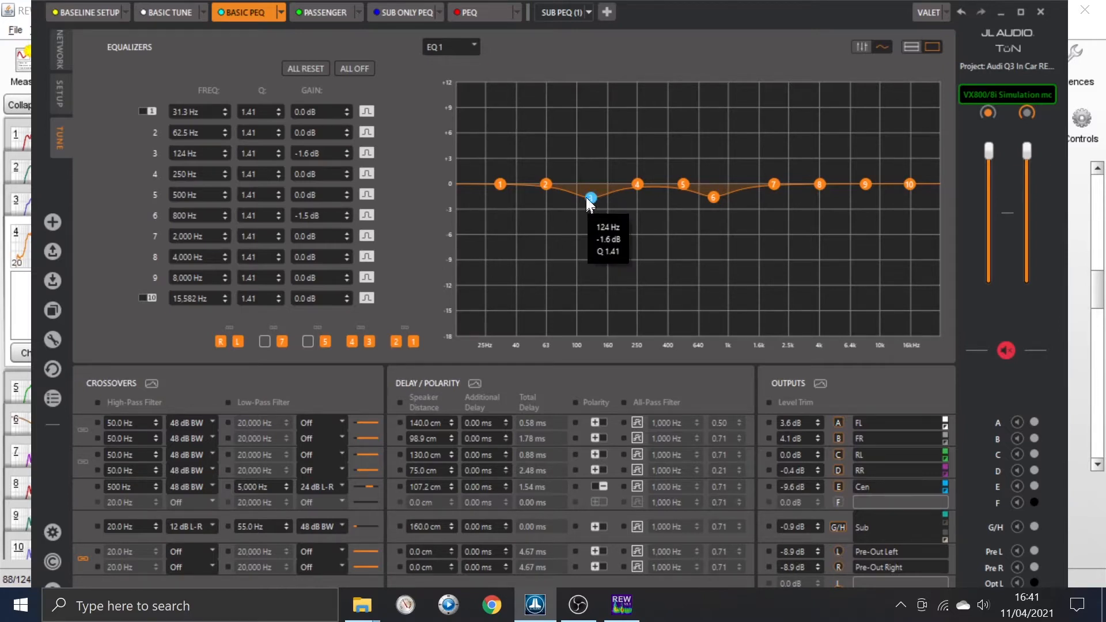
{"action": "left_click", "coordinate": [469, 50]}
{"action": "left_click", "coordinate": [455, 67]}
{"action": "left_click", "coordinate": [455, 50]}
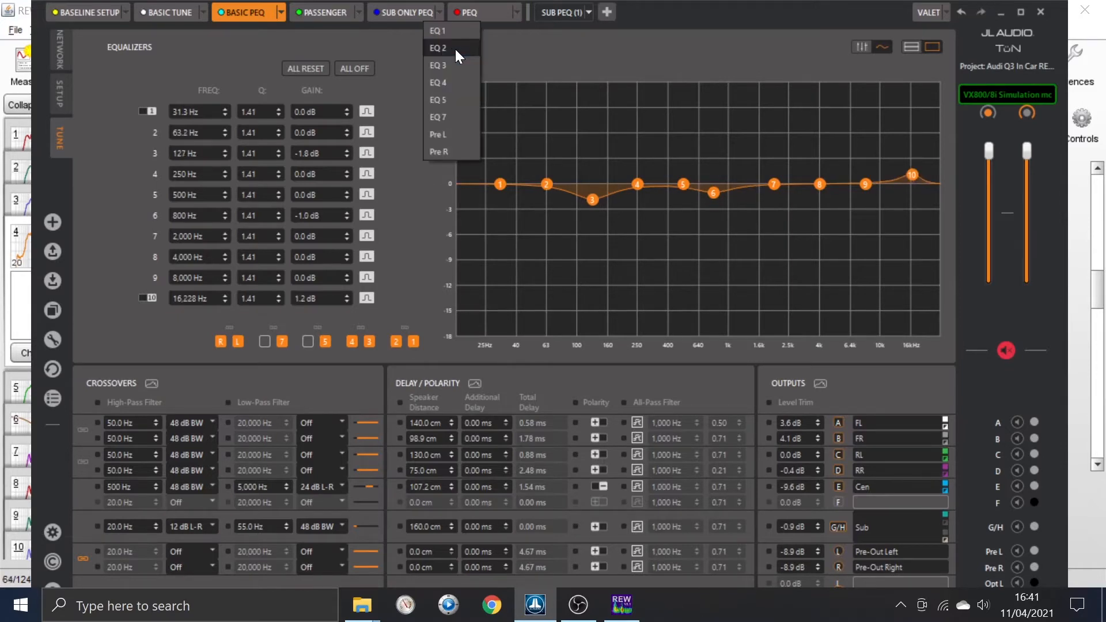
{"action": "left_click", "coordinate": [455, 65]}
{"action": "left_click", "coordinate": [458, 43]}
{"action": "left_click", "coordinate": [450, 67]}
{"action": "left_click", "coordinate": [449, 46]}
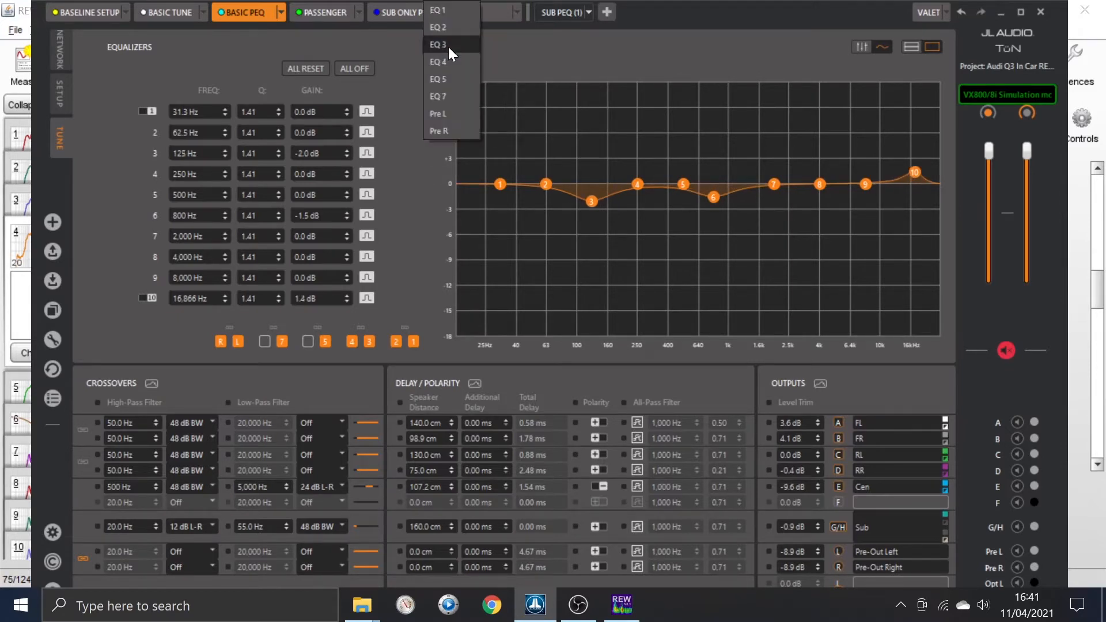
{"action": "left_click", "coordinate": [445, 11]}
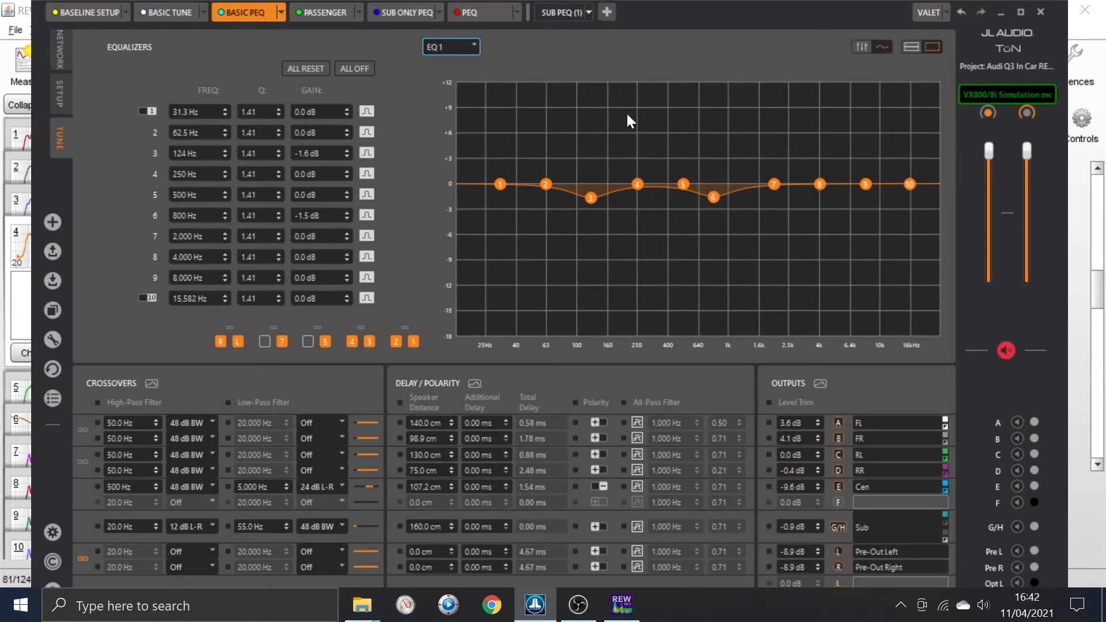
Switch back to REW and open the measurement file Day 3 Sub Tuning.mdat
{"action": "left_click", "coordinate": [1001, 12]}
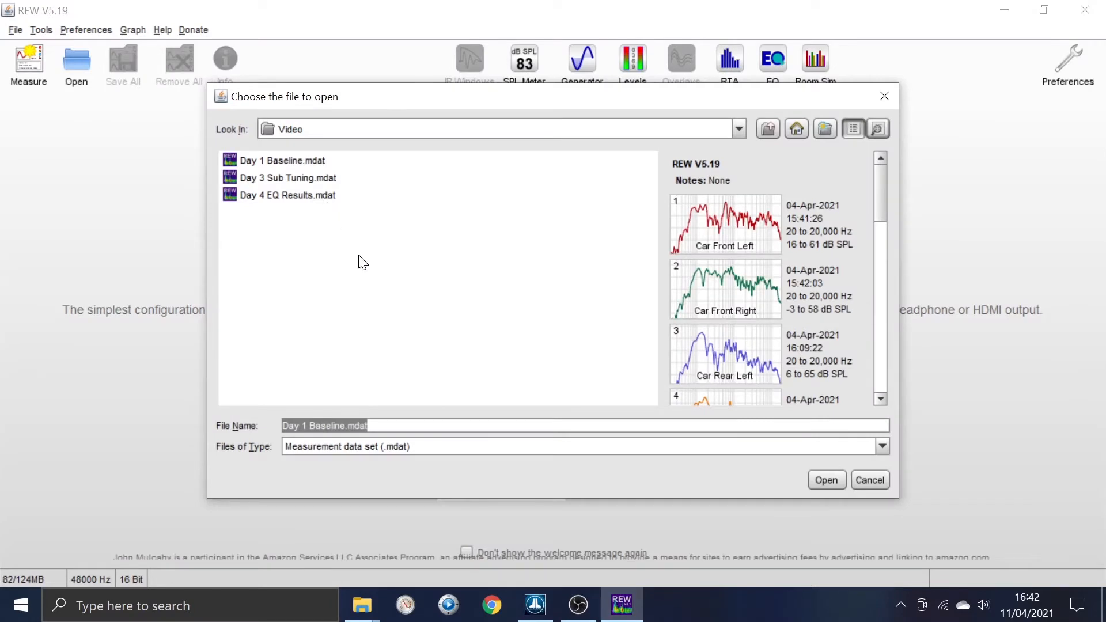
{"action": "left_click", "coordinate": [284, 179]}
{"action": "left_click", "coordinate": [825, 480]}
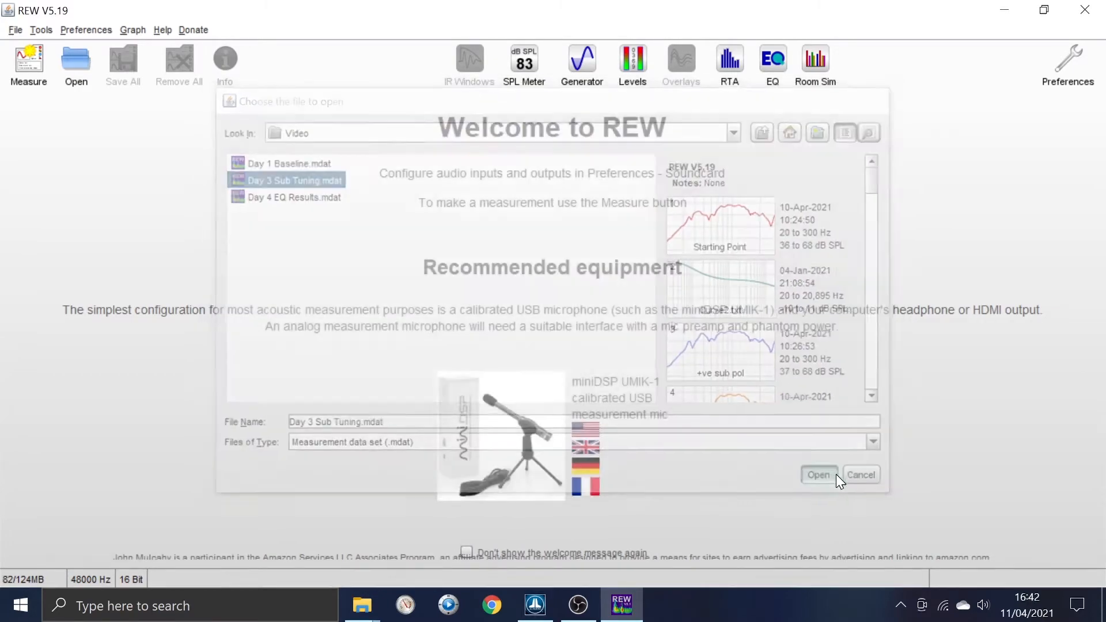
Switch to TüN, load the Sub Only PEQ preset and examine the slope options of the RR high-pass filter without changing them
{"action": "key", "text": "alt+Tab"}
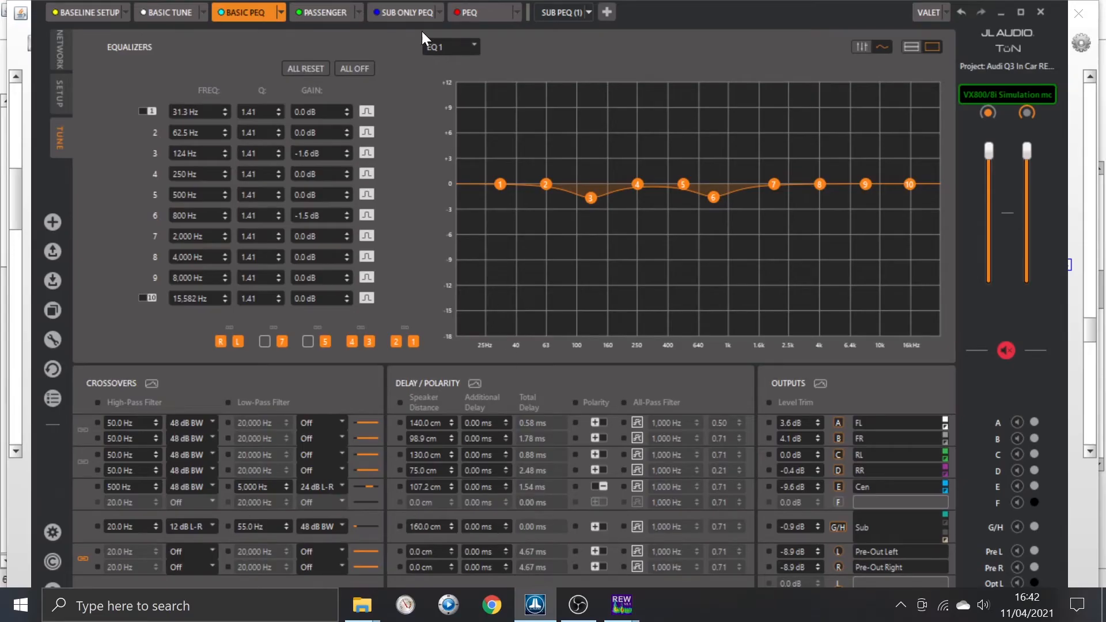
{"action": "left_click", "coordinate": [407, 13]}
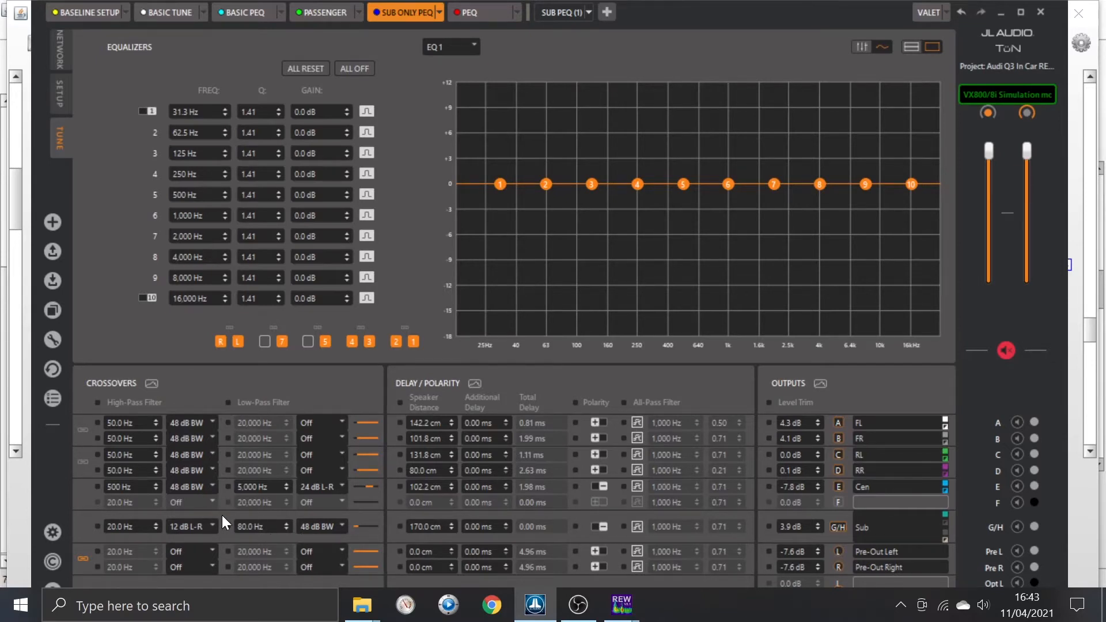
{"action": "left_click", "coordinate": [199, 471]}
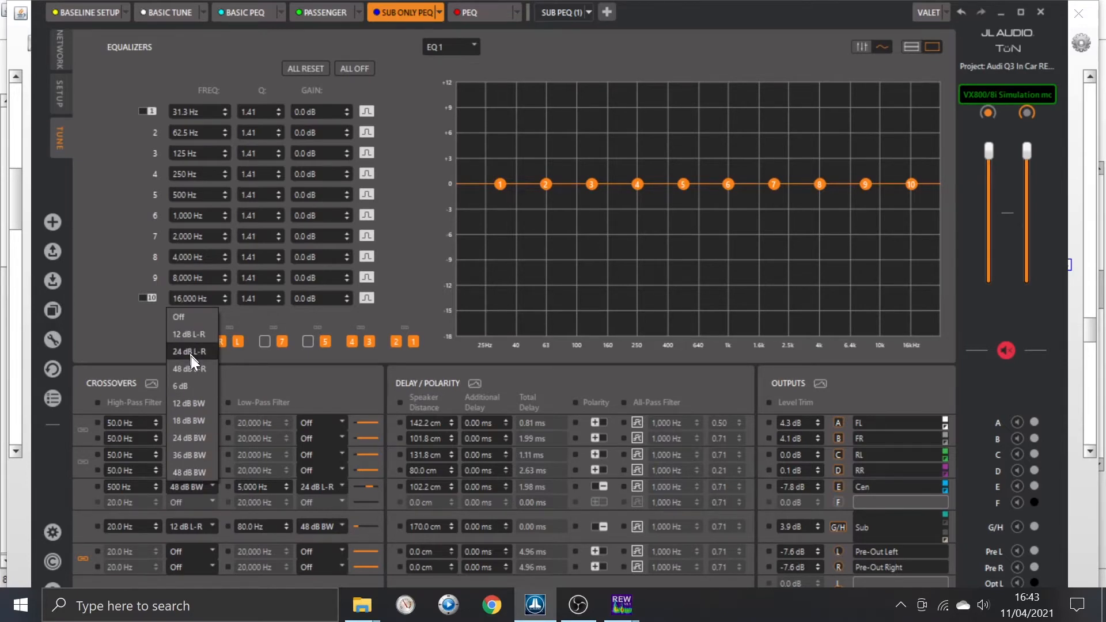
{"action": "left_click", "coordinate": [71, 507]}
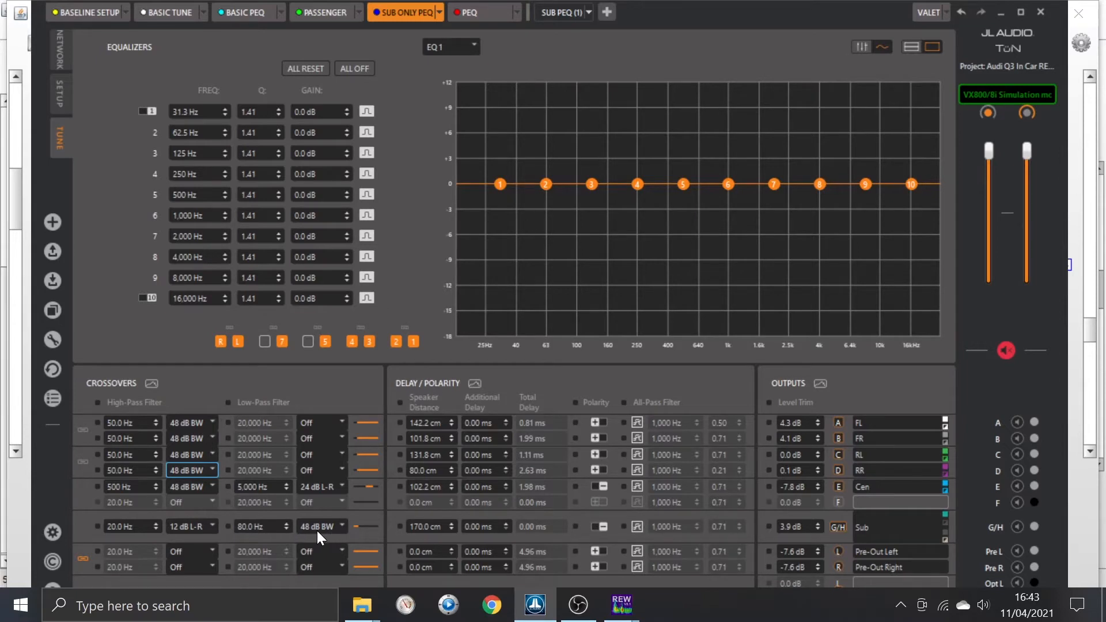
{"action": "left_click", "coordinate": [468, 18]}
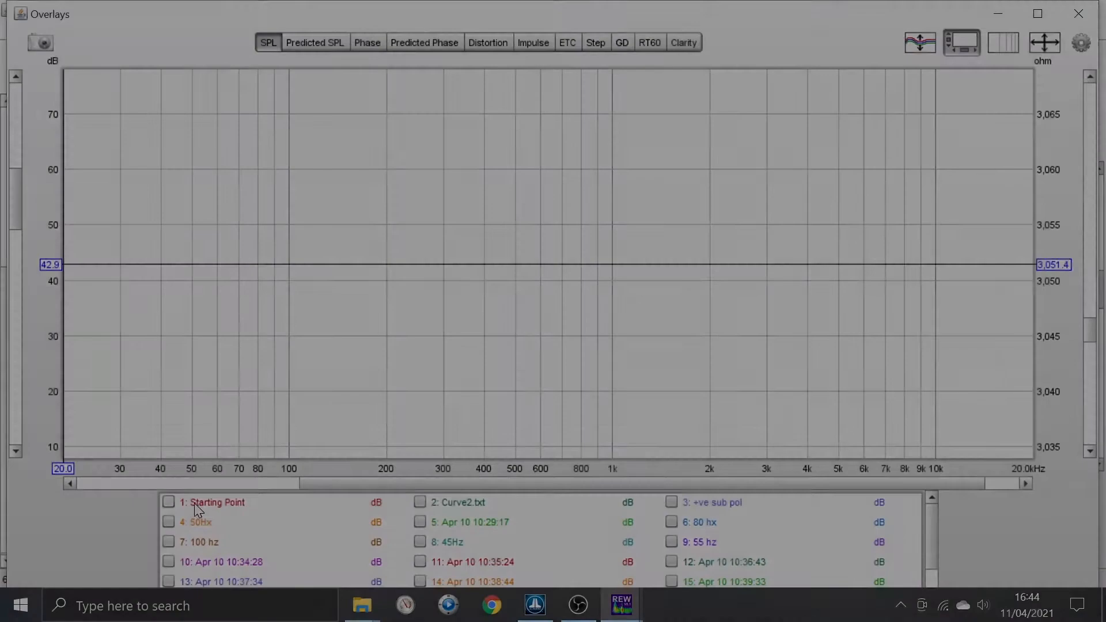
Overlay the Starting Point, 50Hx, 100 hz and 45Hz sub tuning curves in REW for comparison
{"action": "left_click", "coordinate": [192, 503]}
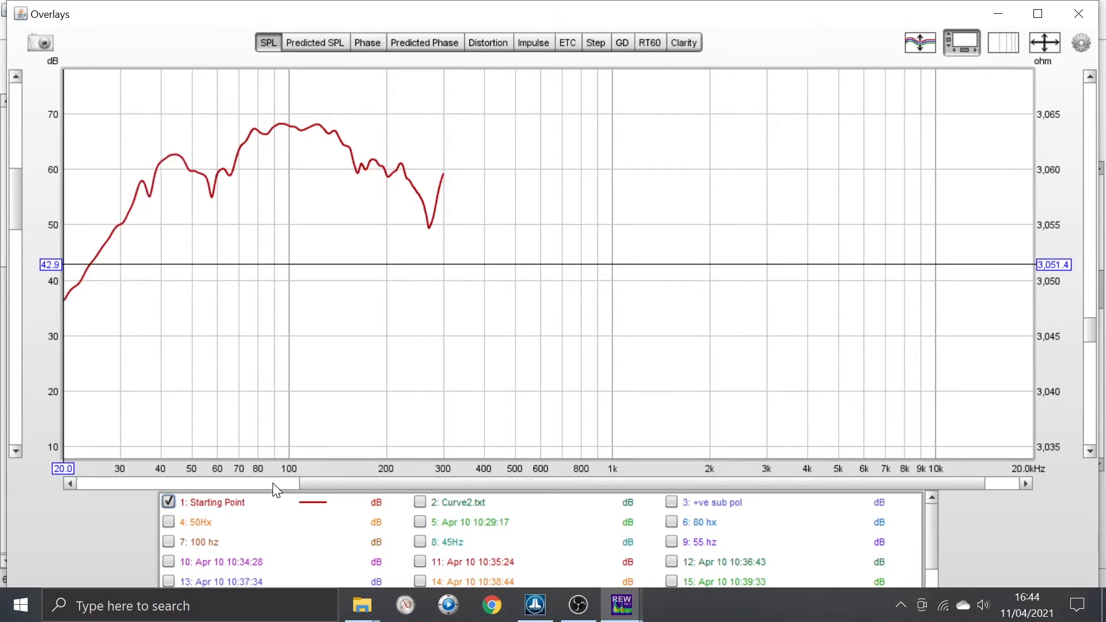
{"action": "left_click", "coordinate": [186, 521]}
{"action": "left_click", "coordinate": [184, 542]}
{"action": "left_click", "coordinate": [421, 542]}
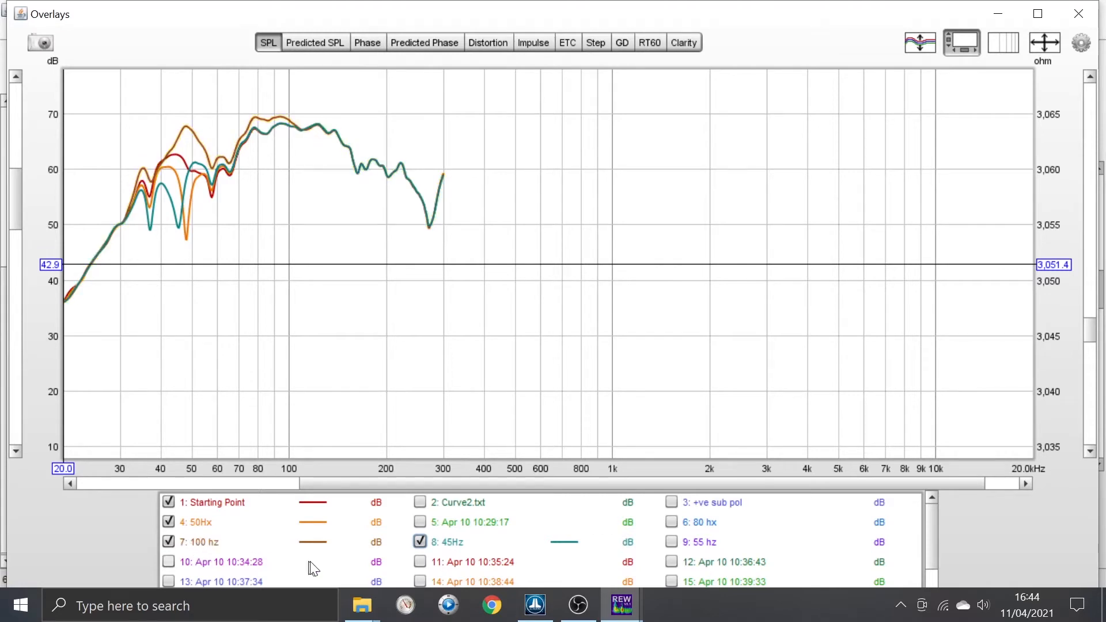
Compare the 55 hz and 80 hx curves against the displayed traces, and hide both again
{"action": "left_click", "coordinate": [672, 542]}
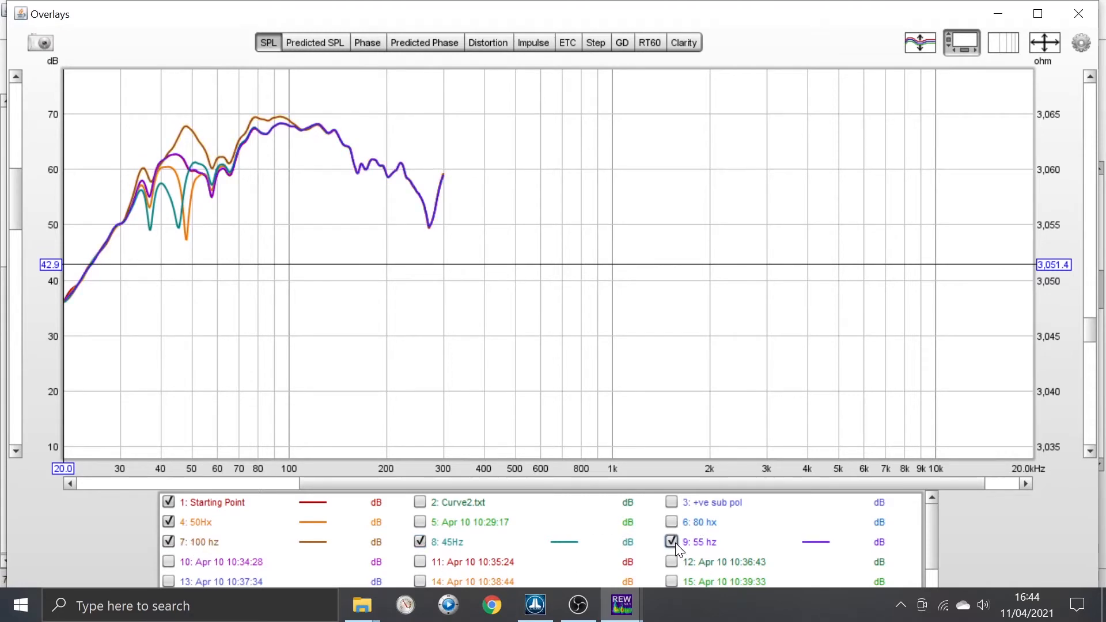
{"action": "left_click", "coordinate": [671, 522]}
{"action": "left_click", "coordinate": [672, 544]}
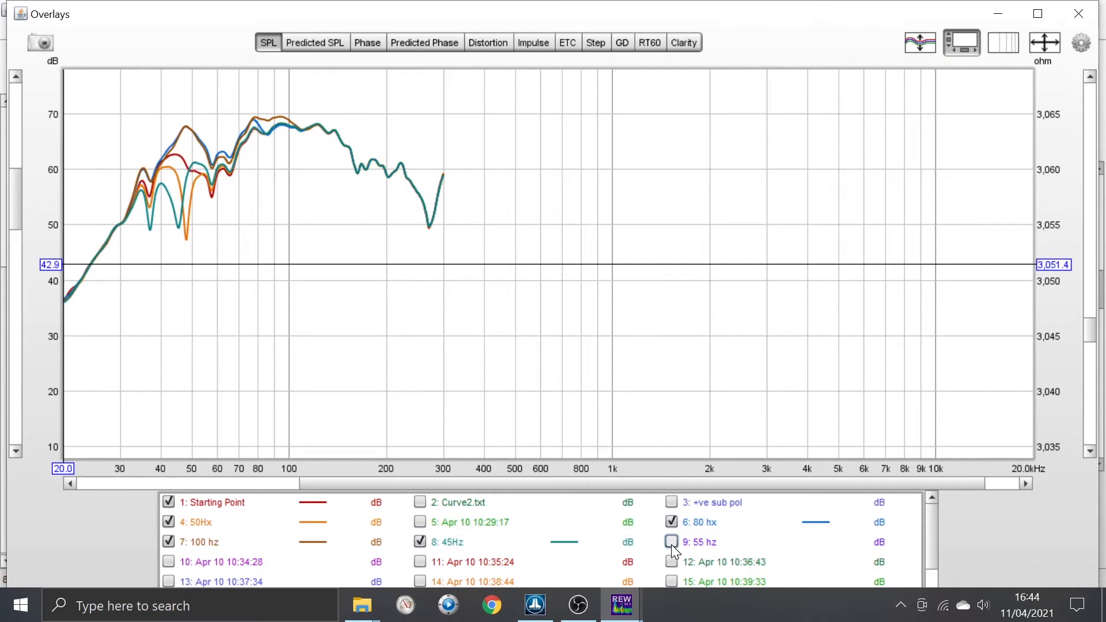
{"action": "left_click", "coordinate": [672, 522]}
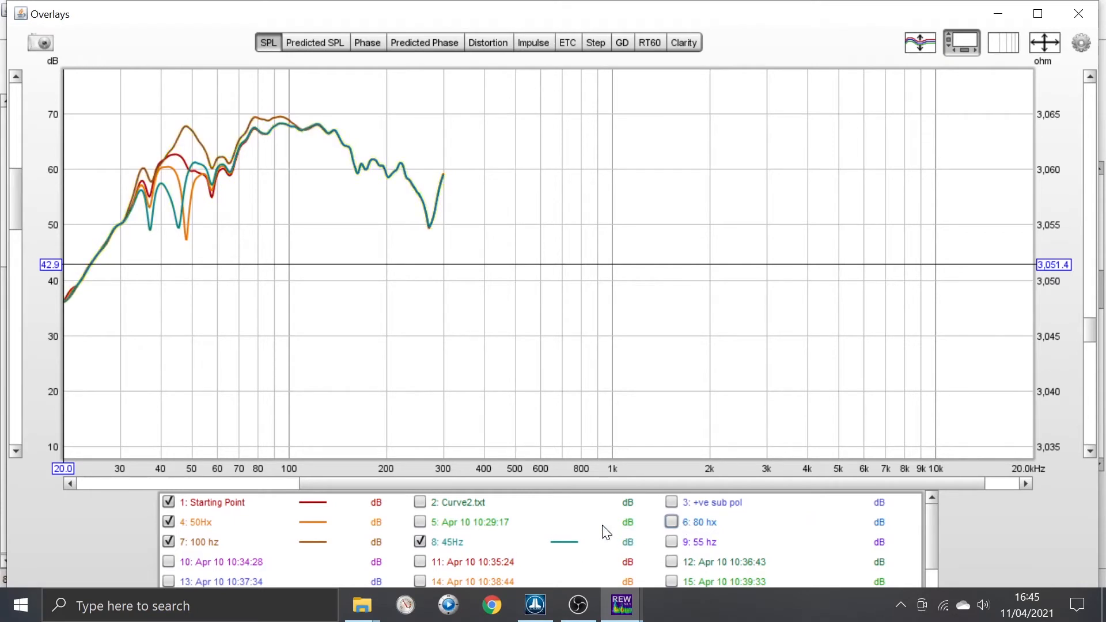
Hide the 45Hz, 100 hz and 50Hx curves so that only Starting Point is shown
{"action": "left_click", "coordinate": [420, 542]}
{"action": "left_click", "coordinate": [168, 542]}
{"action": "left_click", "coordinate": [169, 522]}
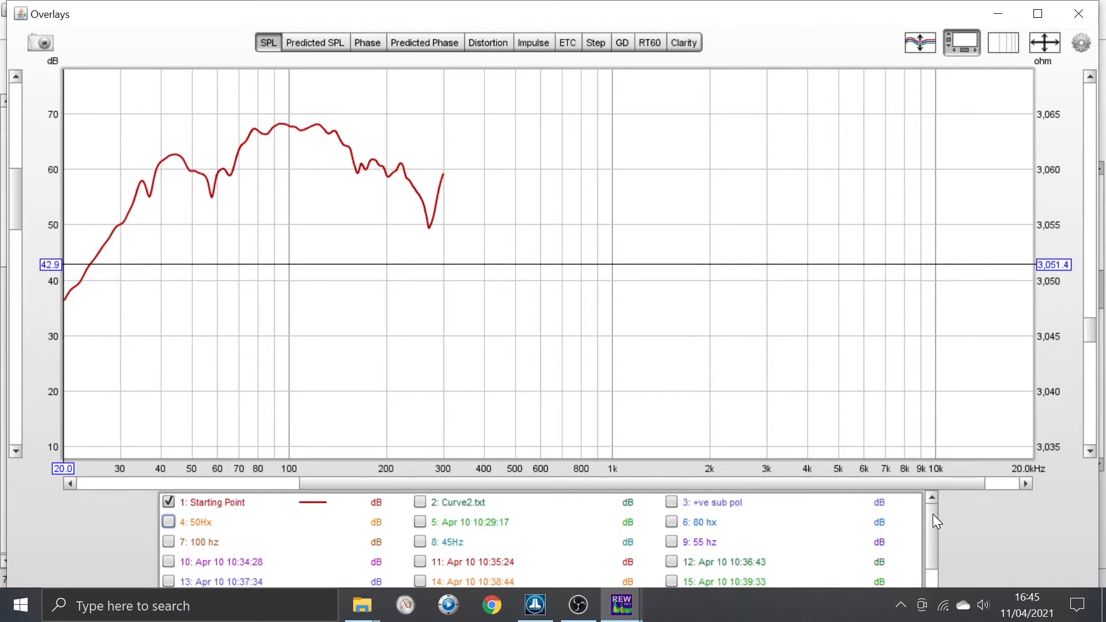
Overlay the Apr 10 10:56:04 measurement and Curve2.txt with Starting Point, and place the cursor at about 144 Hz
{"action": "scroll", "coordinate": [932, 514], "scroll_direction": "down", "scroll_amount": 1}
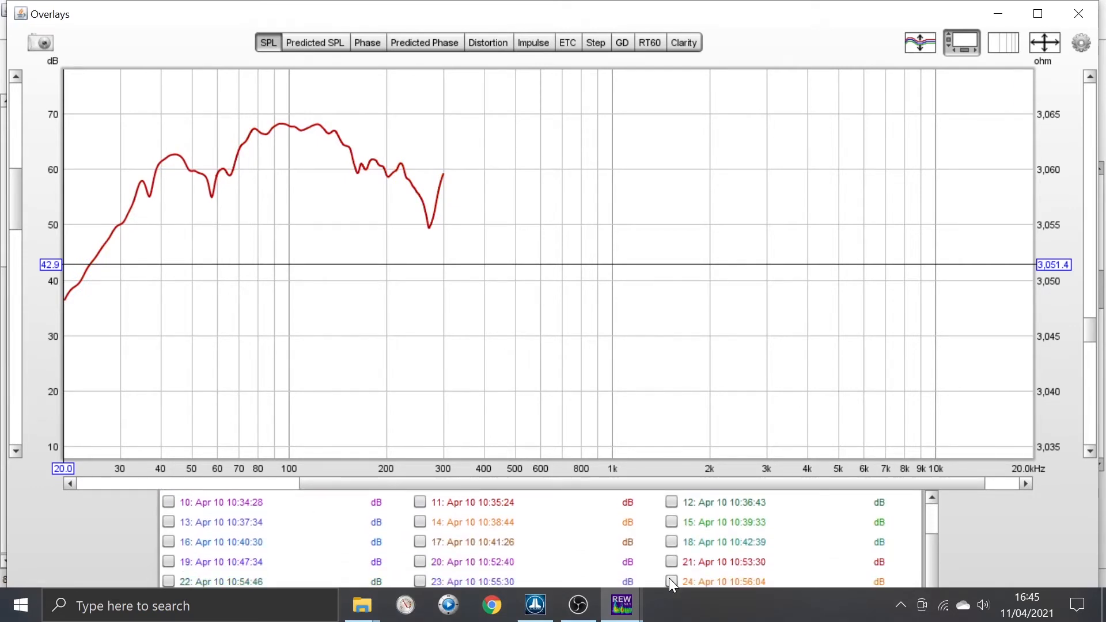
{"action": "left_click", "coordinate": [672, 581]}
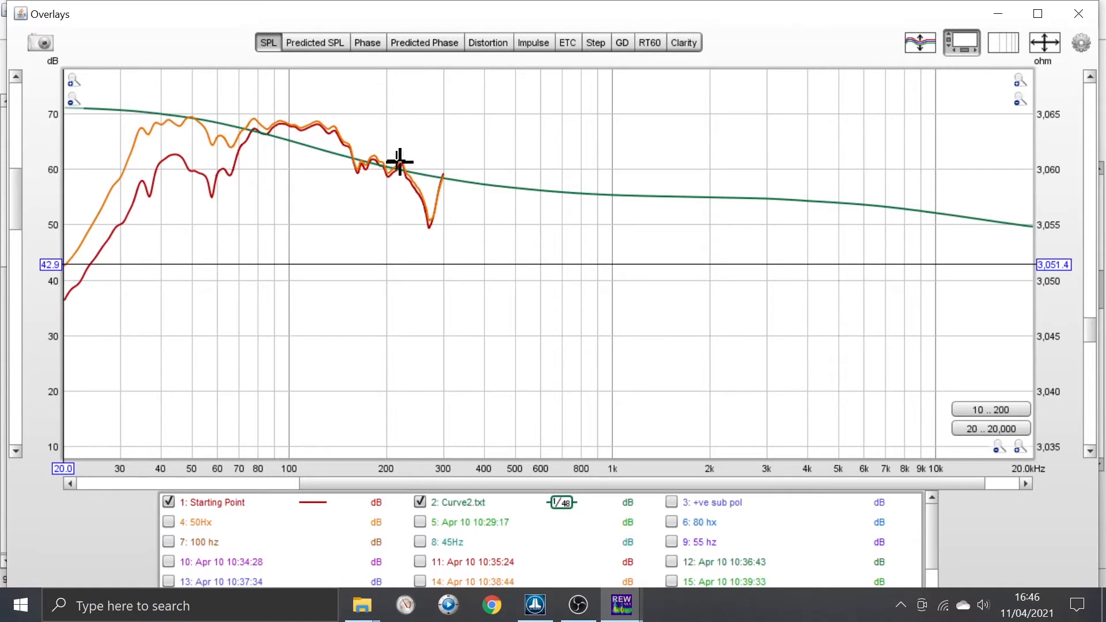
{"action": "left_click", "coordinate": [340, 130]}
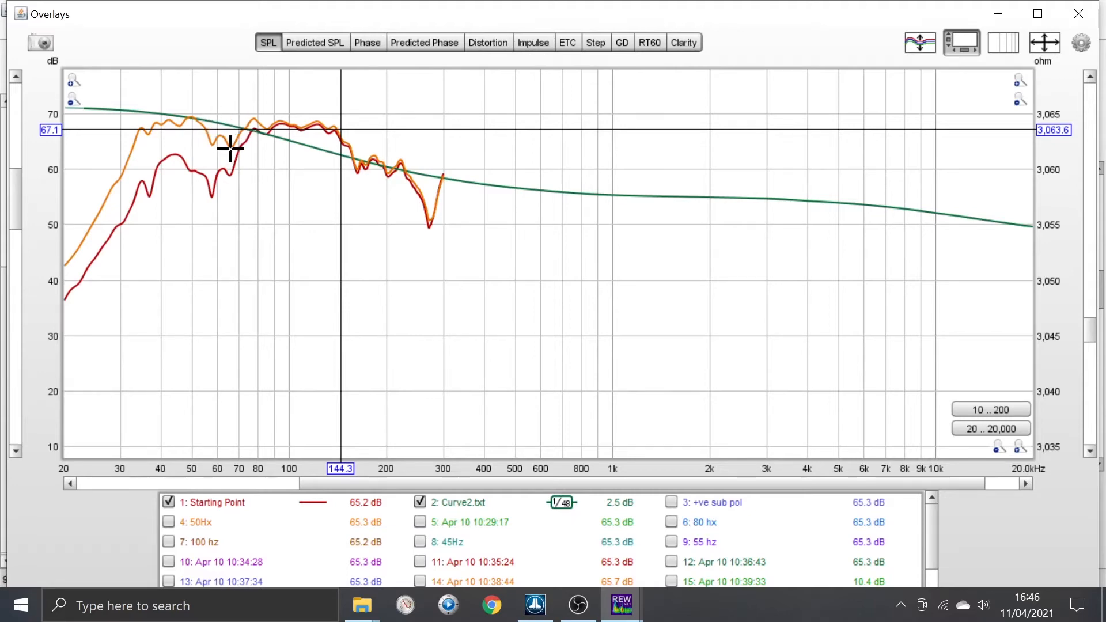
Close the sub tuning overlay and return from TüN to the Day 4 EQ Results measurements in REW
{"action": "left_click", "coordinate": [1077, 11]}
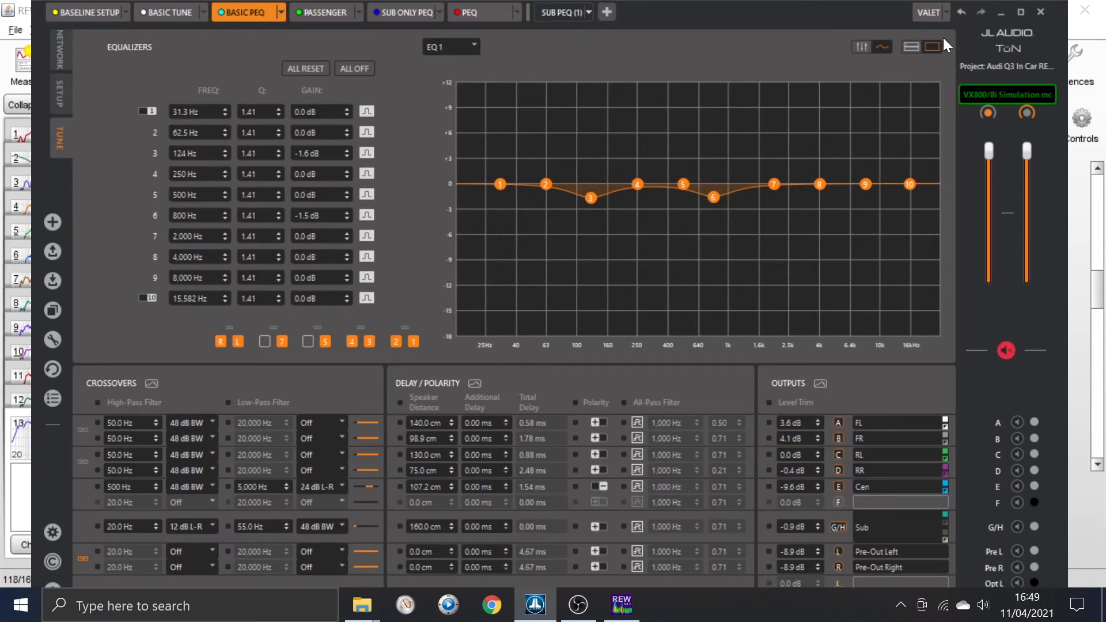
{"action": "left_click", "coordinate": [997, 15]}
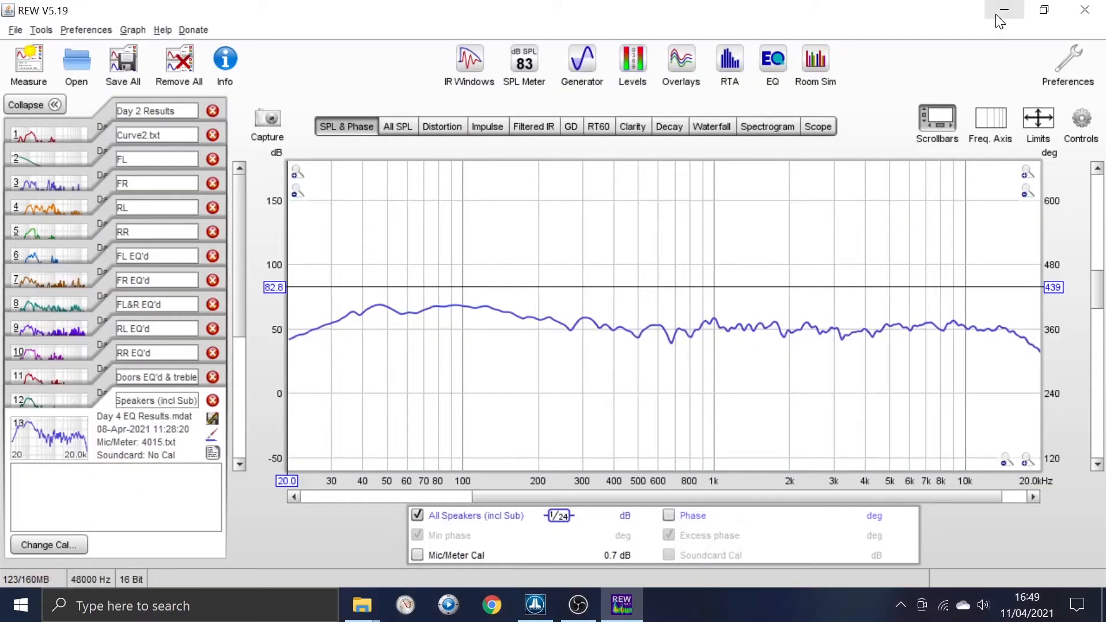
{"action": "mouse_move", "coordinate": [276, 388]}
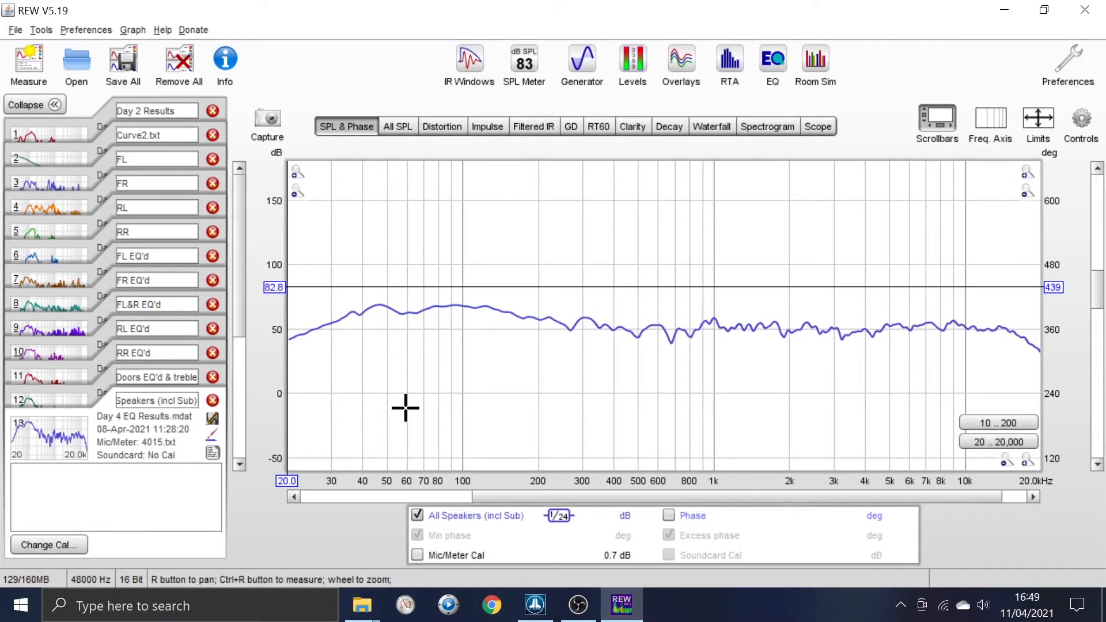
Examine the All Speakers (incl Sub) response at a closer scale, and display the Curve2.txt target curve
{"action": "left_click", "coordinate": [296, 174]}
{"action": "left_click", "coordinate": [296, 175]}
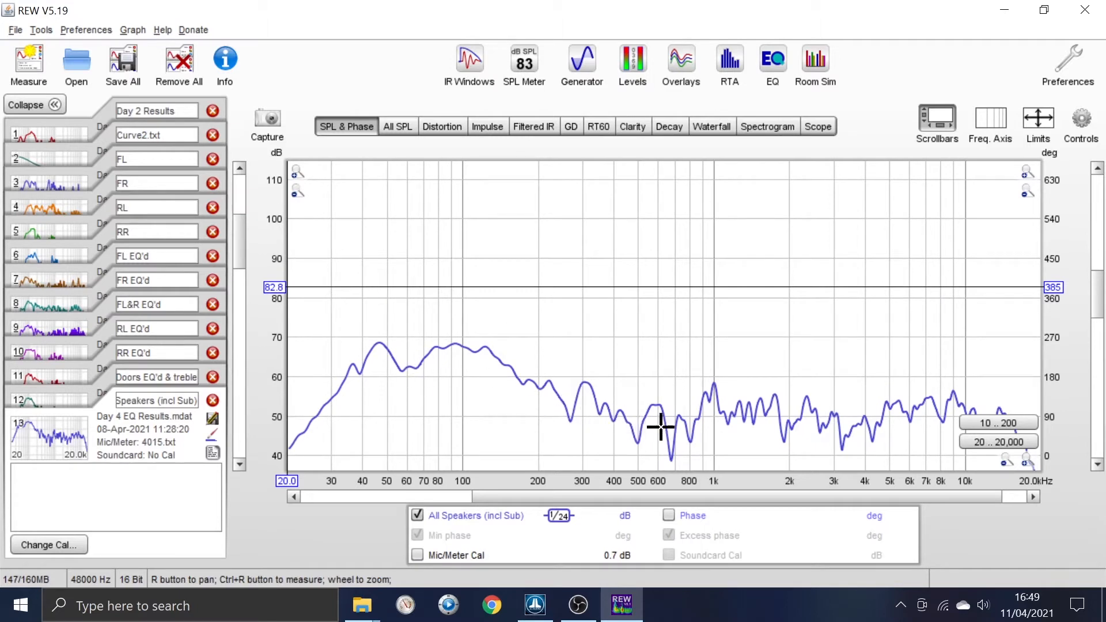
{"action": "double_click", "coordinate": [161, 129]}
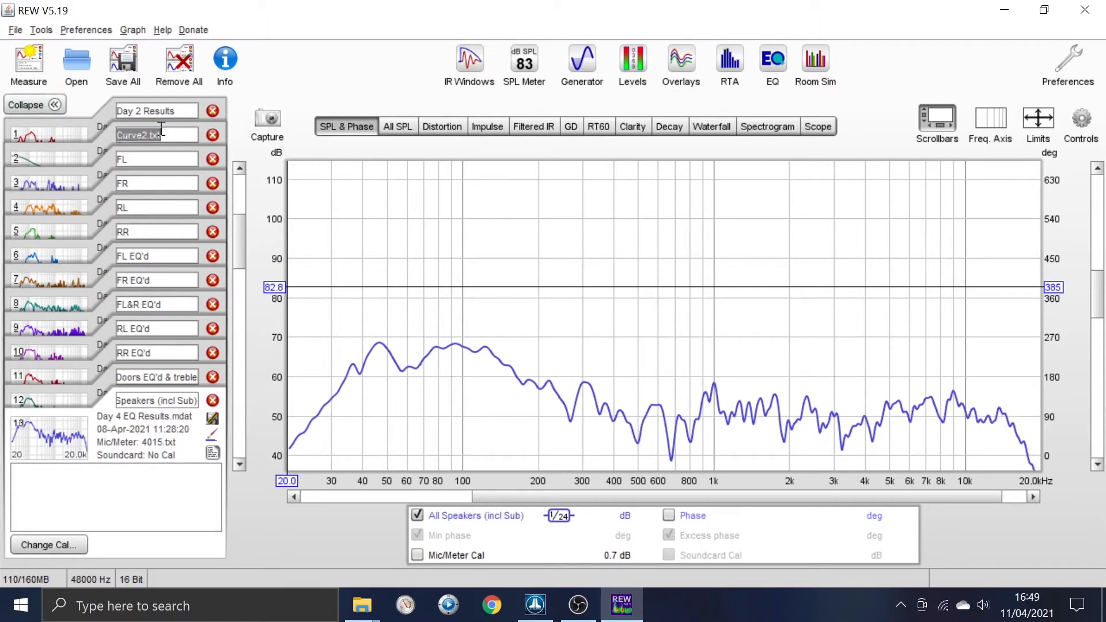
{"action": "left_click", "coordinate": [102, 140]}
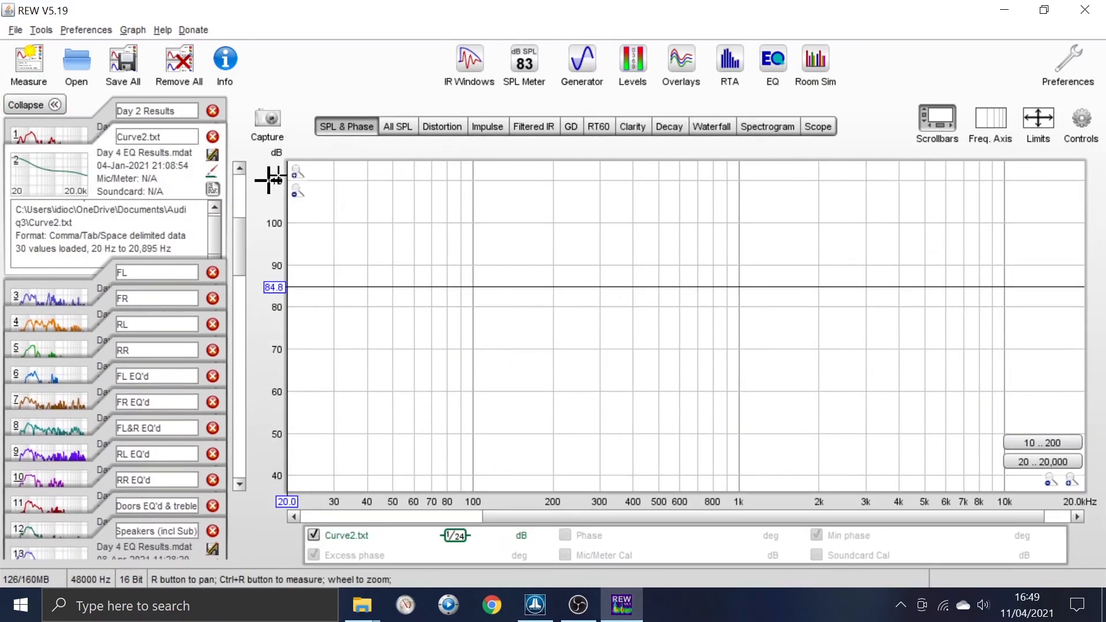
{"action": "left_click_drag", "start_coordinate": [235, 240], "coordinate": [263, 311]}
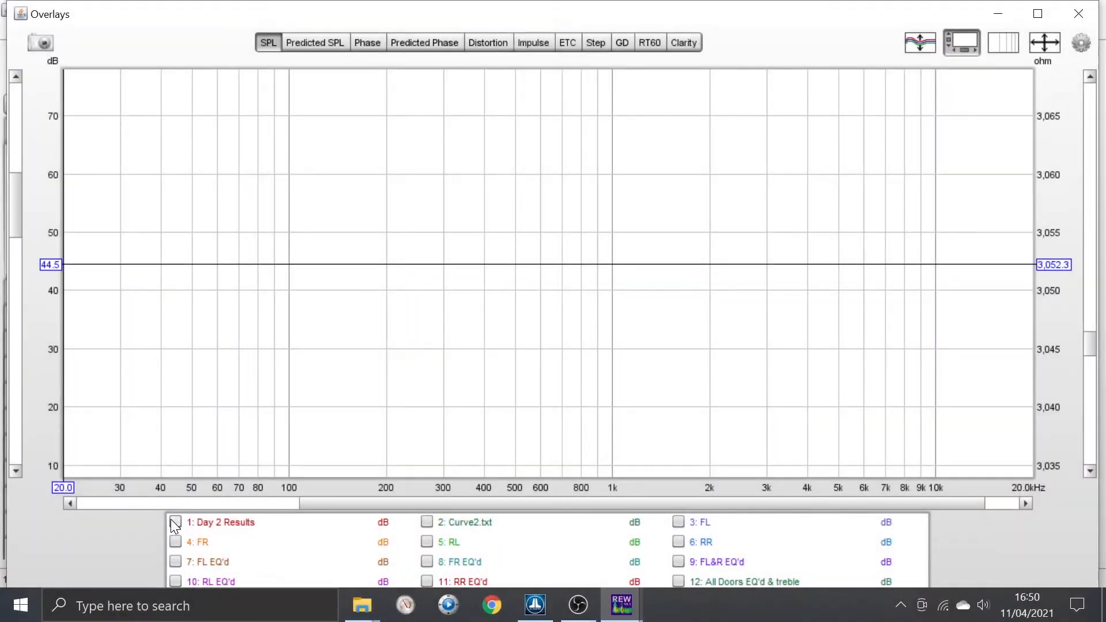
Compare the FR and FR EQ'd curves in the overlays with 1/24 smoothing, and hide both again
{"action": "left_click", "coordinate": [175, 522]}
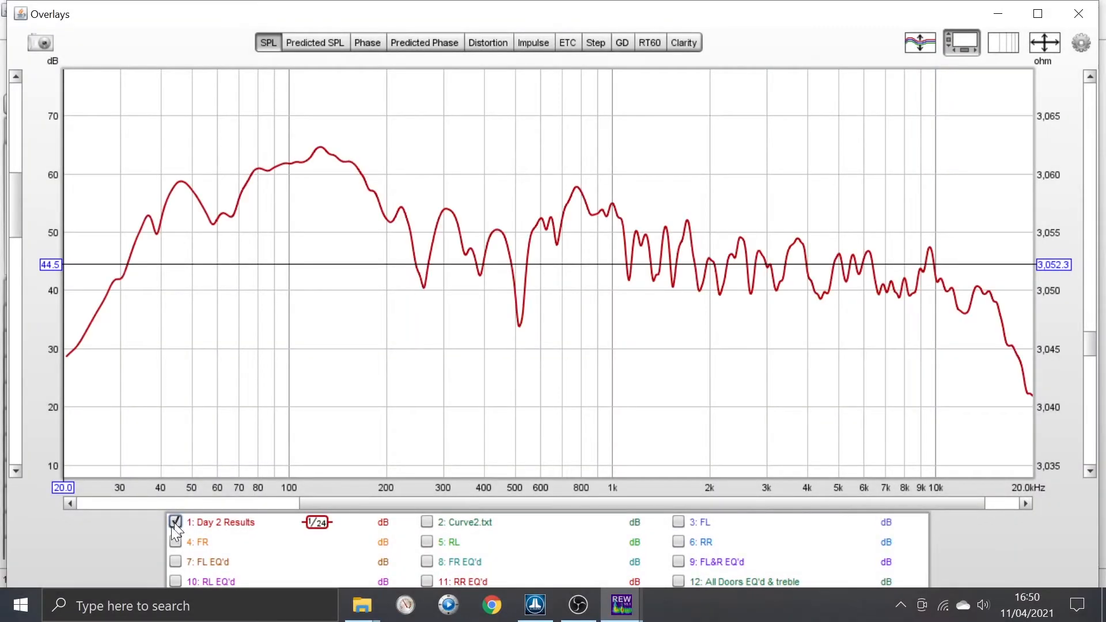
{"action": "left_click", "coordinate": [175, 541]}
{"action": "left_click", "coordinate": [226, 524]}
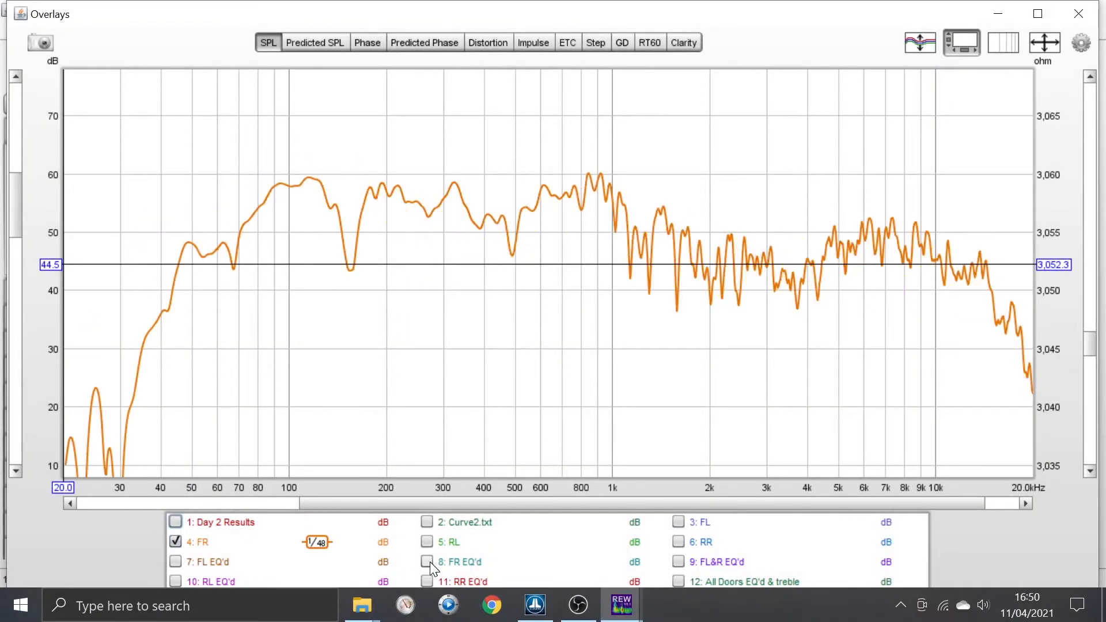
{"action": "left_click", "coordinate": [428, 562]}
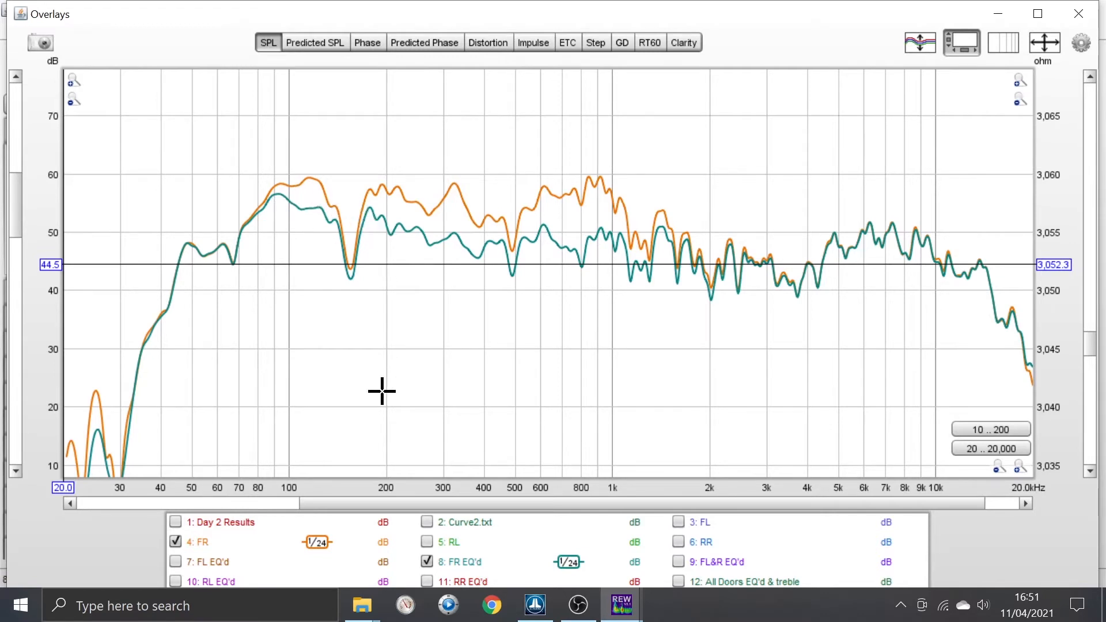
{"action": "left_click", "coordinate": [427, 562]}
{"action": "left_click", "coordinate": [174, 542]}
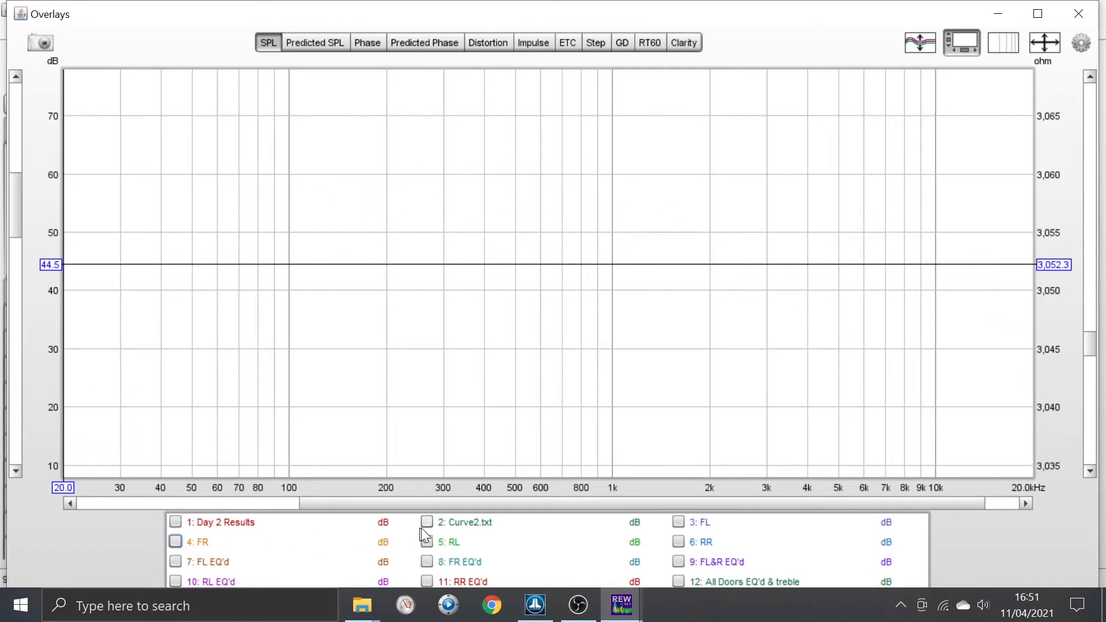
Compare the FL and FL EQ'd curves in the overlays with 1/24 smoothing, and leave the overlays
{"action": "left_click", "coordinate": [679, 522]}
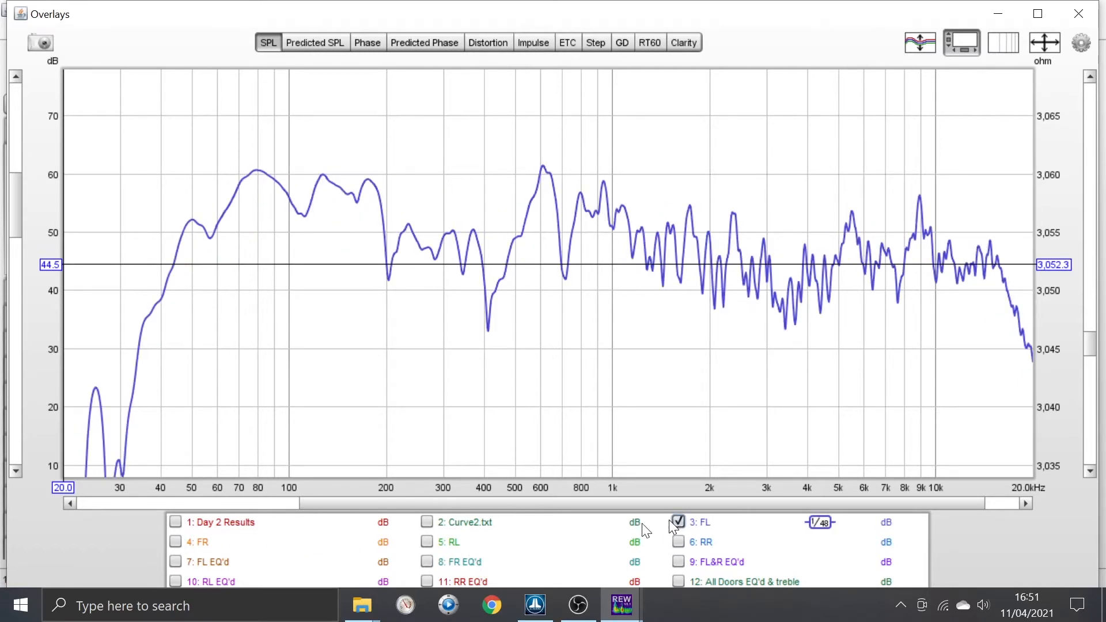
{"action": "left_click", "coordinate": [281, 560]}
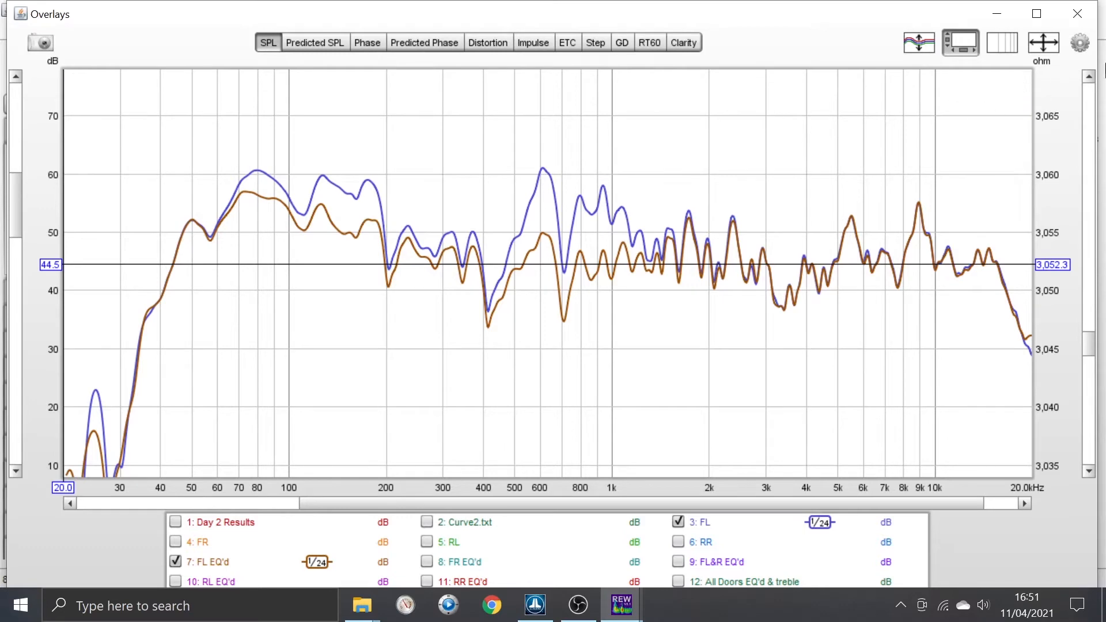
{"action": "left_click", "coordinate": [1079, 15]}
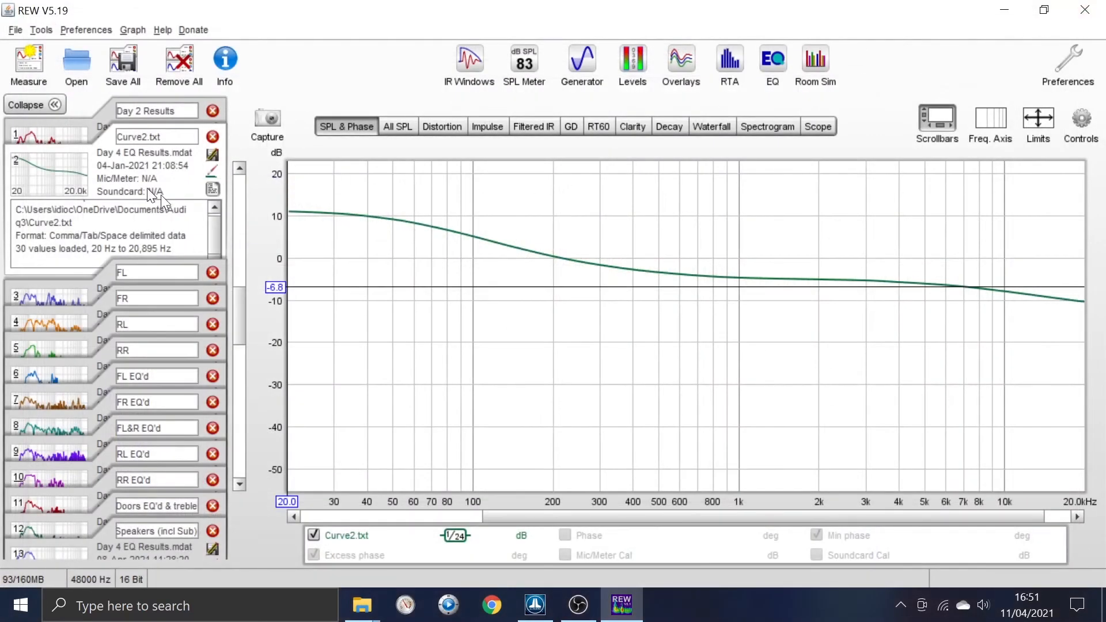
Open the equaliser window for the FL measurement and review its equaliser, target and filter task settings
{"action": "left_click", "coordinate": [72, 297]}
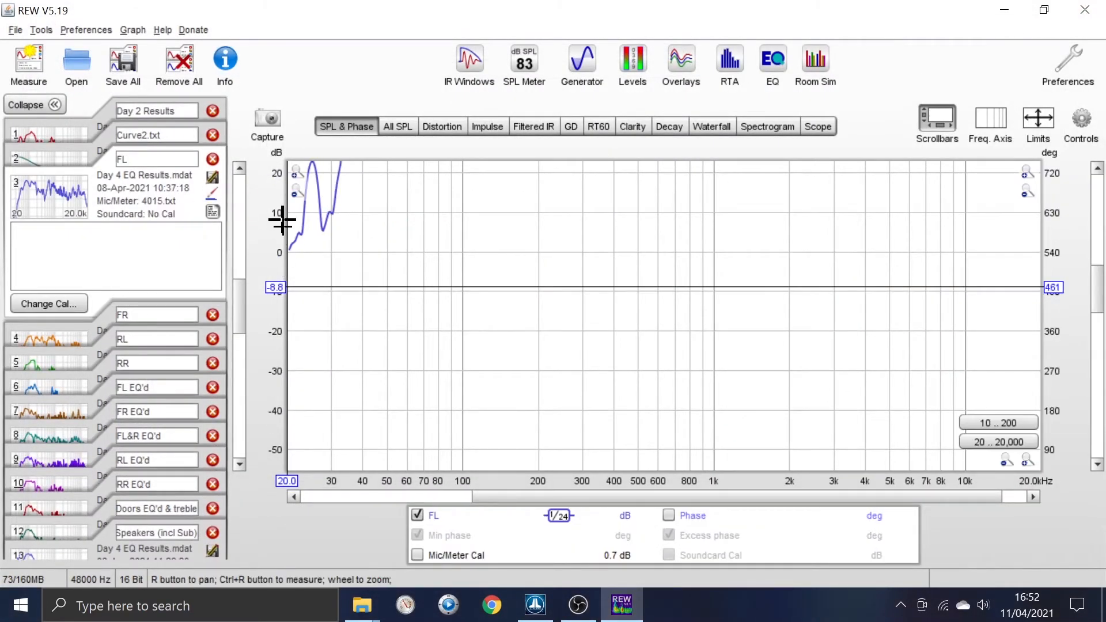
{"action": "left_click_drag", "start_coordinate": [236, 311], "coordinate": [238, 274]}
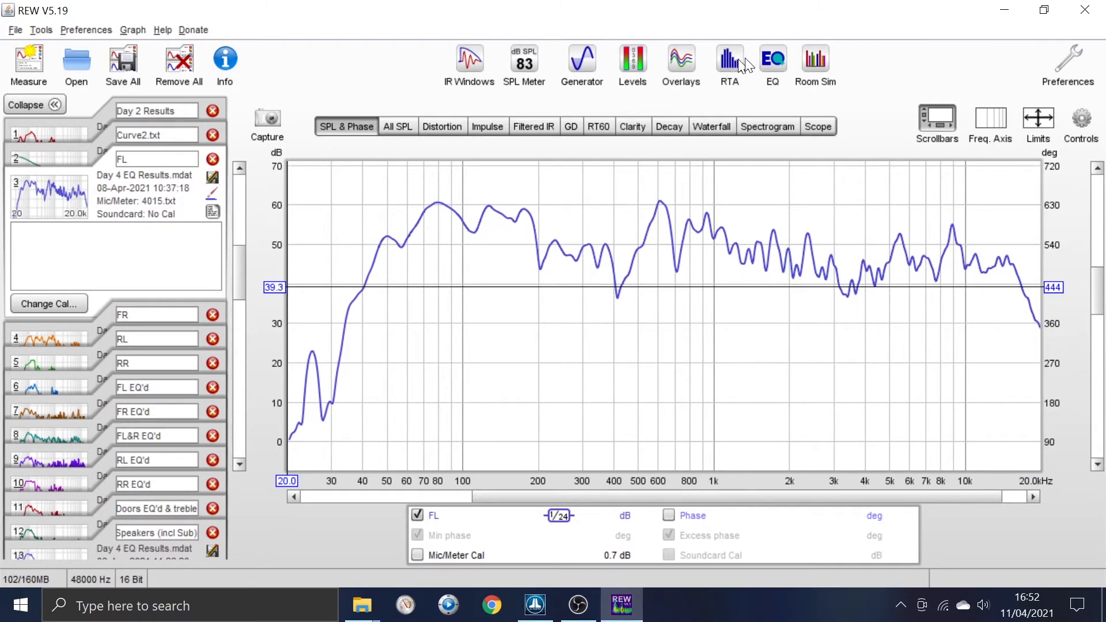
{"action": "left_click", "coordinate": [774, 59]}
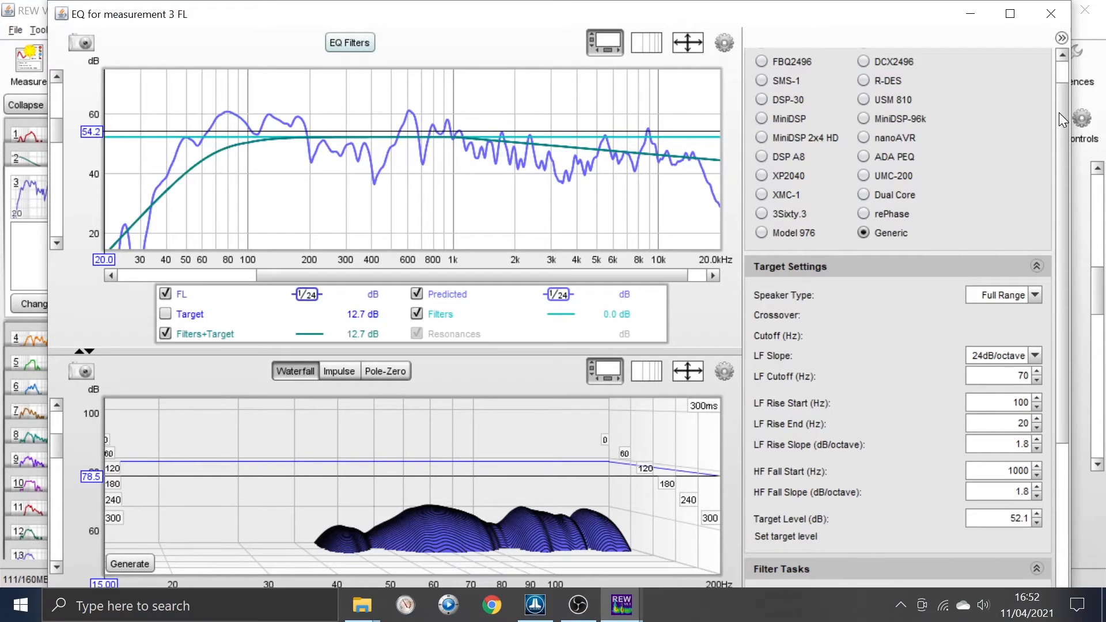
{"action": "scroll", "coordinate": [1059, 112], "scroll_direction": "up", "scroll_amount": 2}
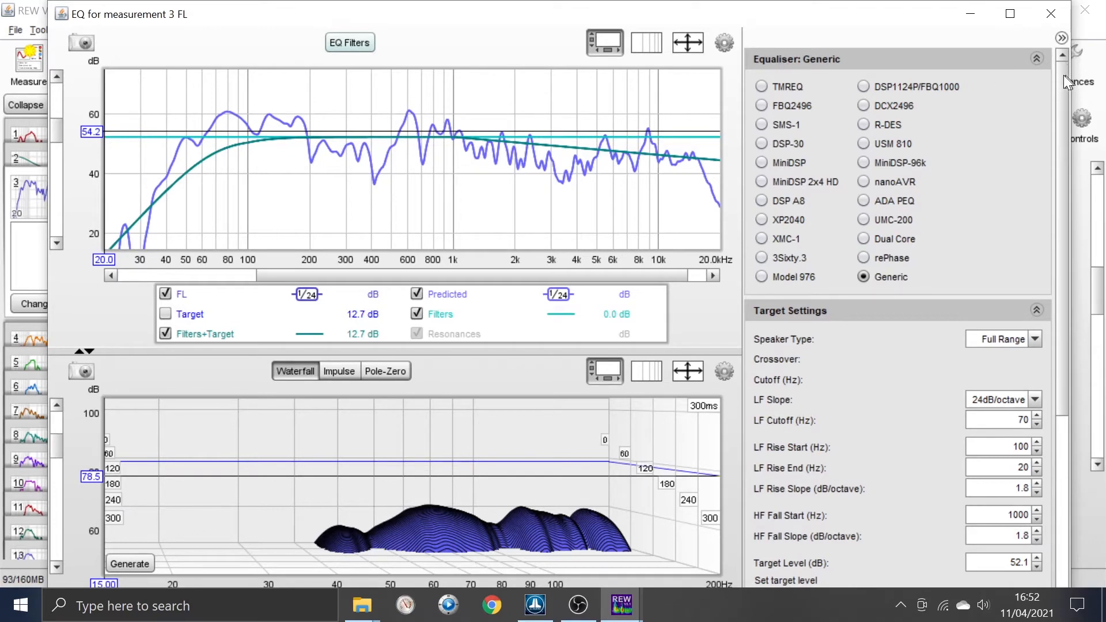
{"action": "scroll", "coordinate": [1063, 91], "scroll_direction": "down", "scroll_amount": 10}
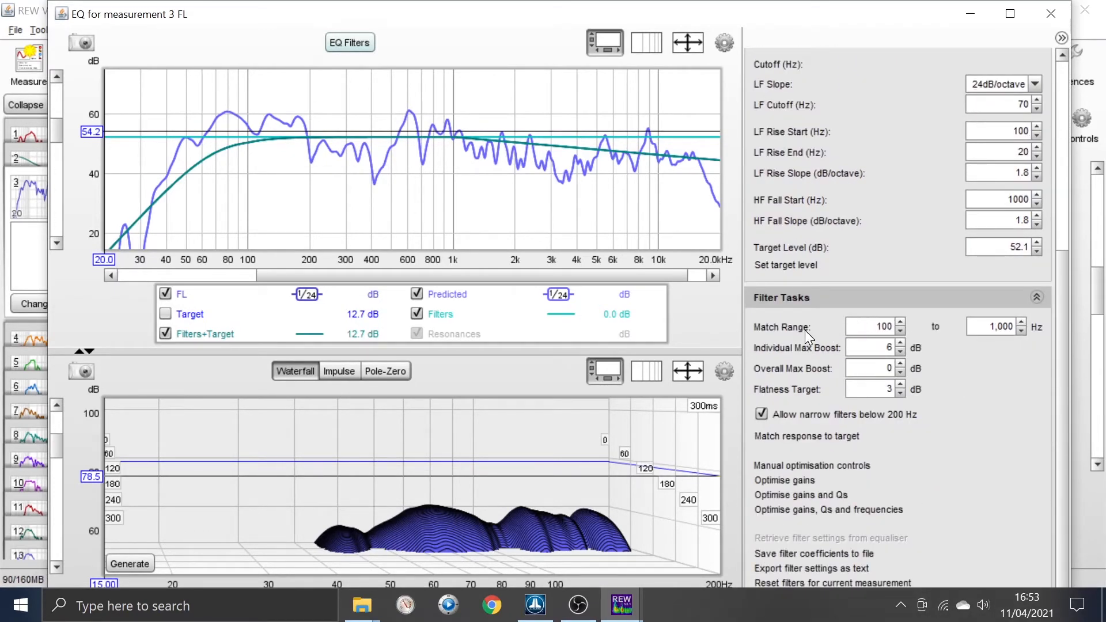
Check the filter match range and individual max boost, and set the overall max boost to 3 dB
{"action": "left_click_drag", "start_coordinate": [875, 321], "coordinate": [886, 326]}
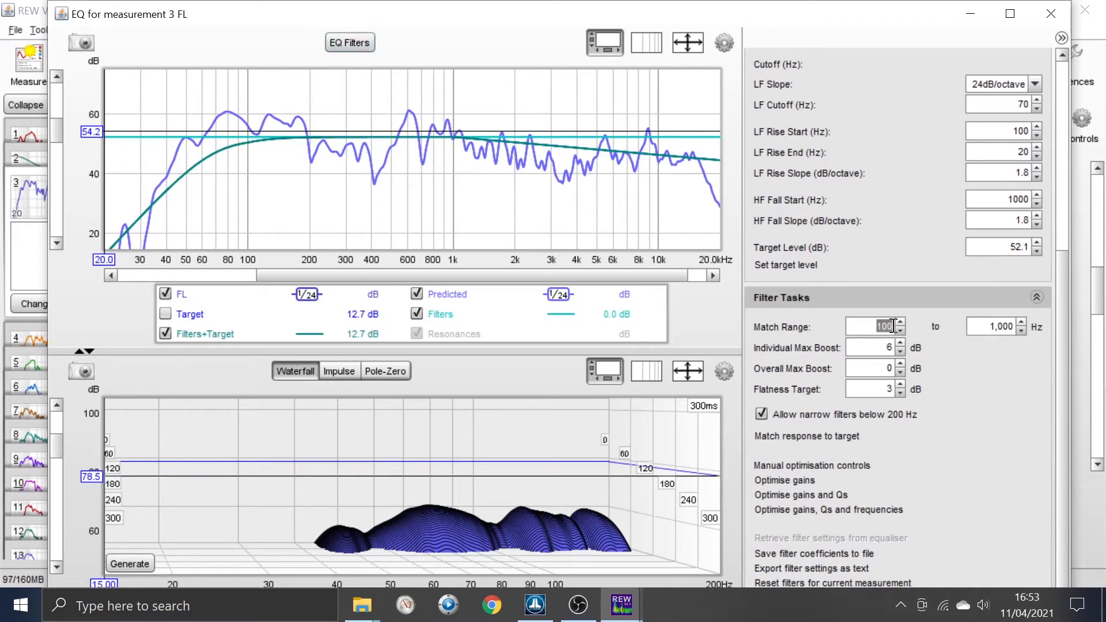
{"action": "left_click_drag", "start_coordinate": [974, 324], "coordinate": [1030, 331]}
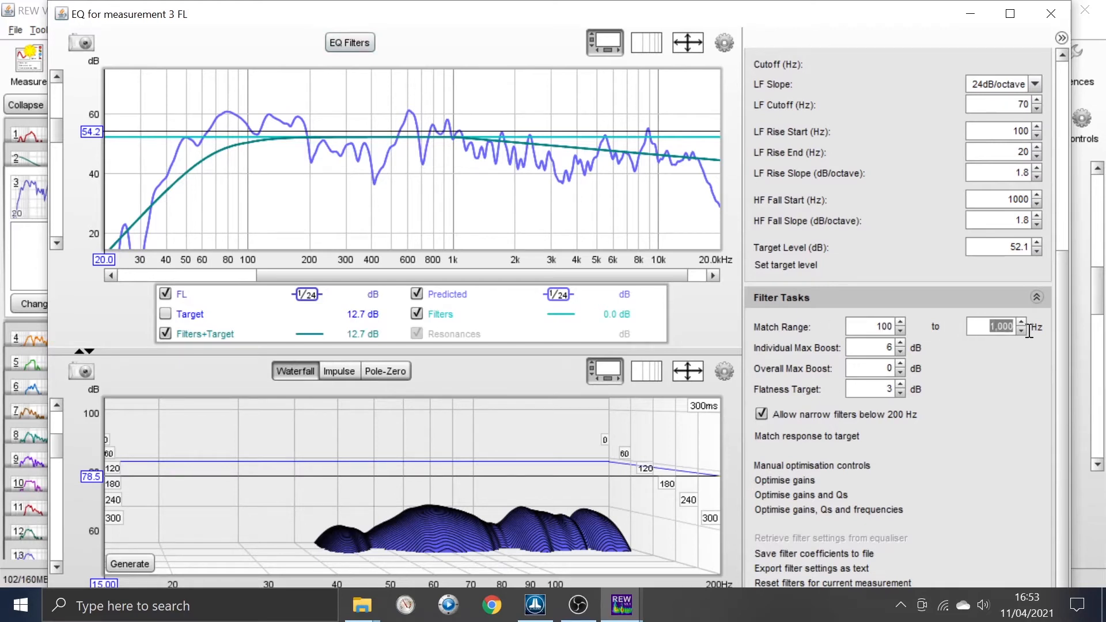
{"action": "double_click", "coordinate": [880, 348]}
{"action": "left_click", "coordinate": [900, 364]}
{"action": "left_click", "coordinate": [900, 364]}
{"action": "left_click", "coordinate": [899, 365]}
{"action": "left_click", "coordinate": [900, 364]}
Lower the FL target level to 51.8 dB and bring it back up to 52.0 dB
{"action": "mouse_move", "coordinate": [718, 245]}
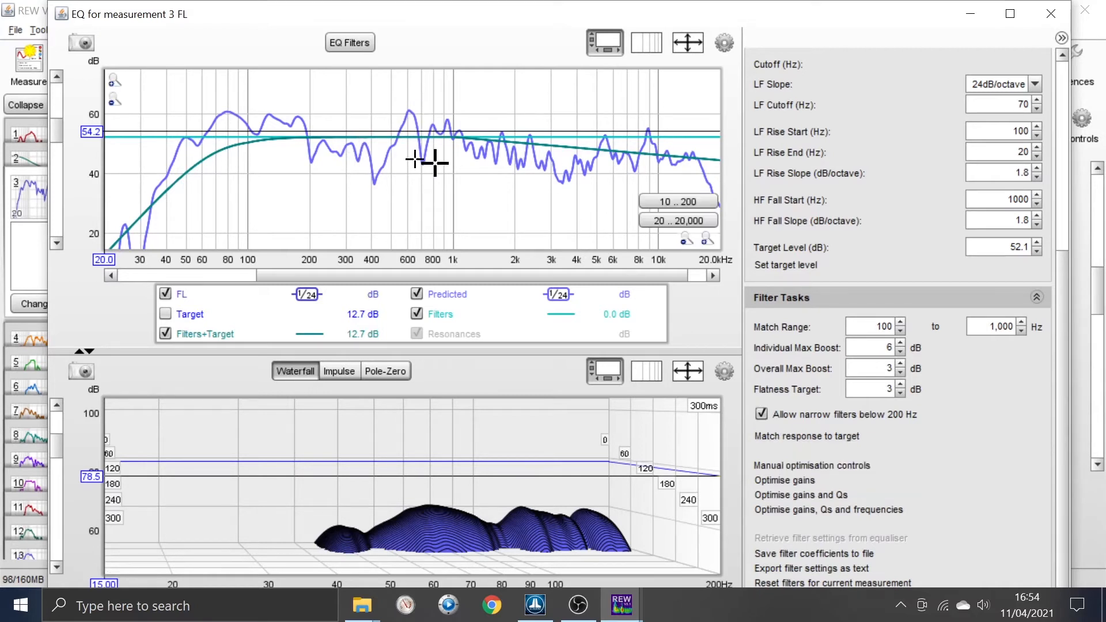
{"action": "left_click", "coordinate": [1039, 251]}
{"action": "left_click", "coordinate": [1038, 251]}
{"action": "left_click", "coordinate": [1038, 251]}
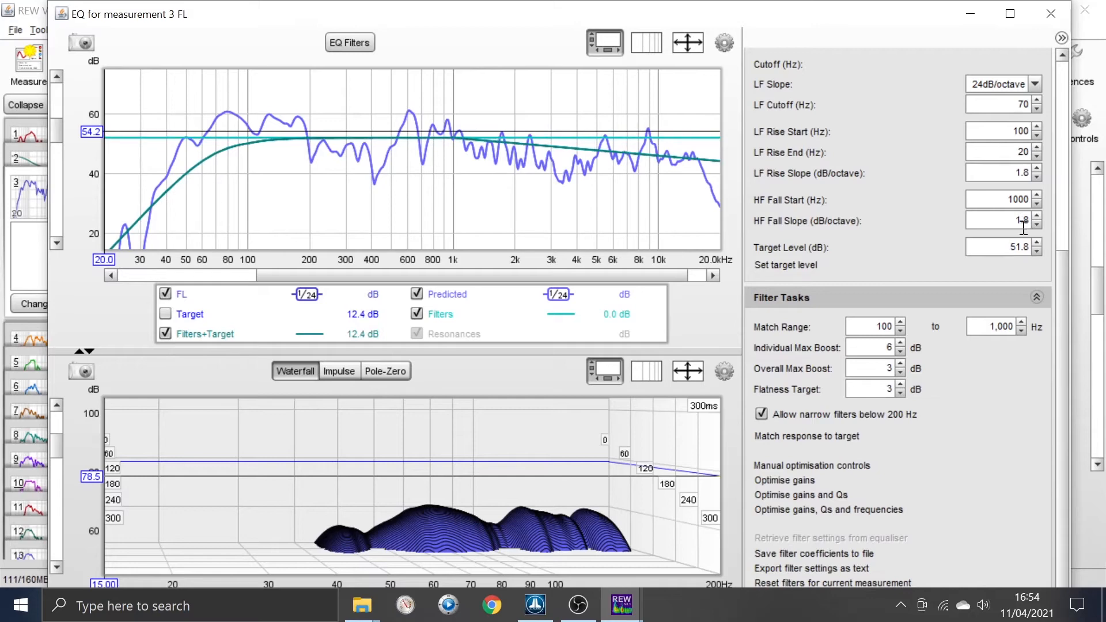
{"action": "left_click", "coordinate": [1037, 243]}
{"action": "left_click", "coordinate": [1037, 244]}
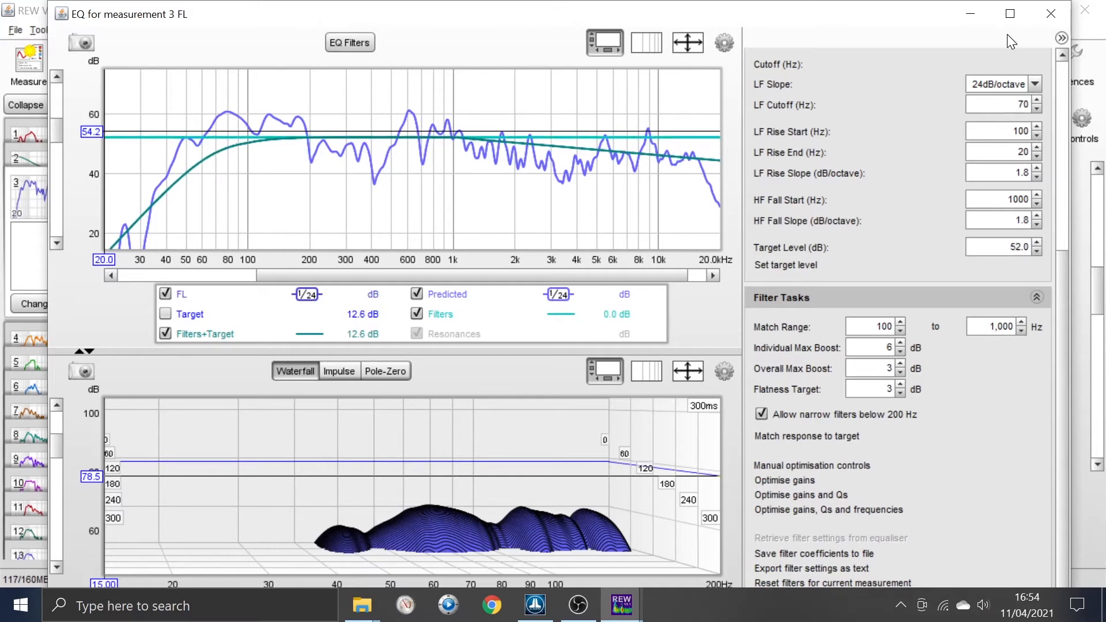
Load Curve2.txt from the Audi q3 folder as the house curve and return to the FL equaliser
{"action": "left_click", "coordinate": [970, 14]}
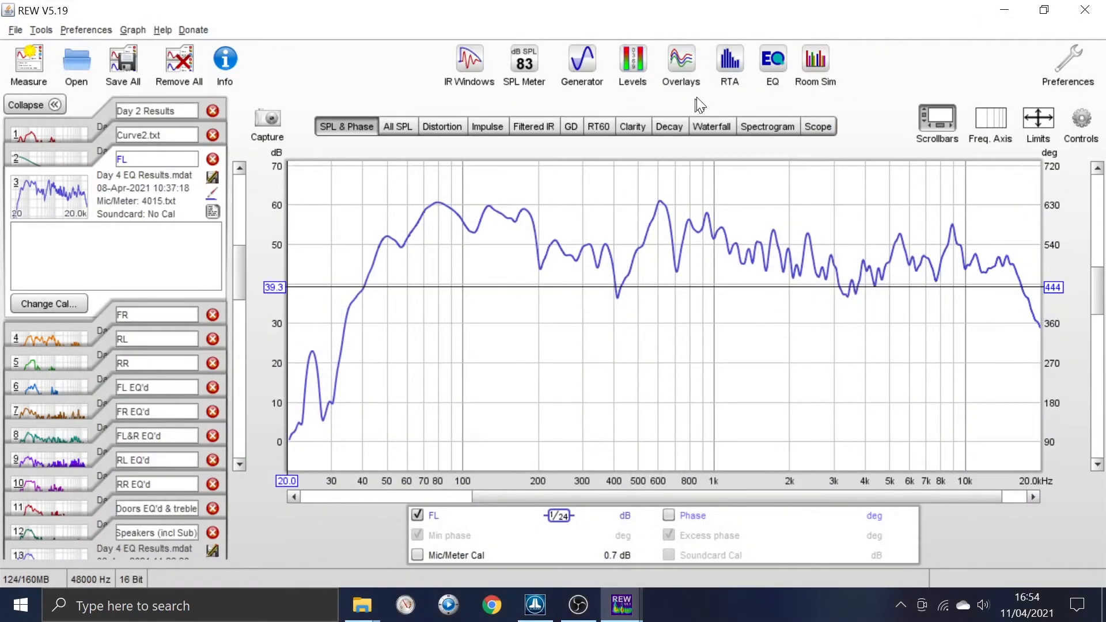
{"action": "left_click", "coordinate": [1063, 67]}
{"action": "left_click", "coordinate": [322, 38]}
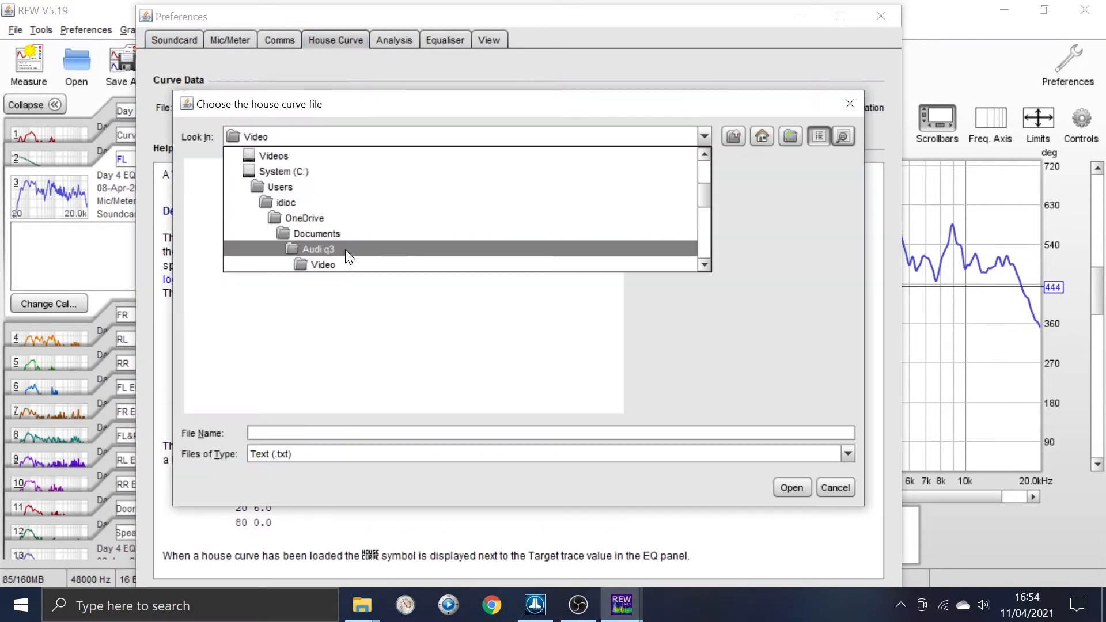
{"action": "left_click", "coordinate": [346, 250]}
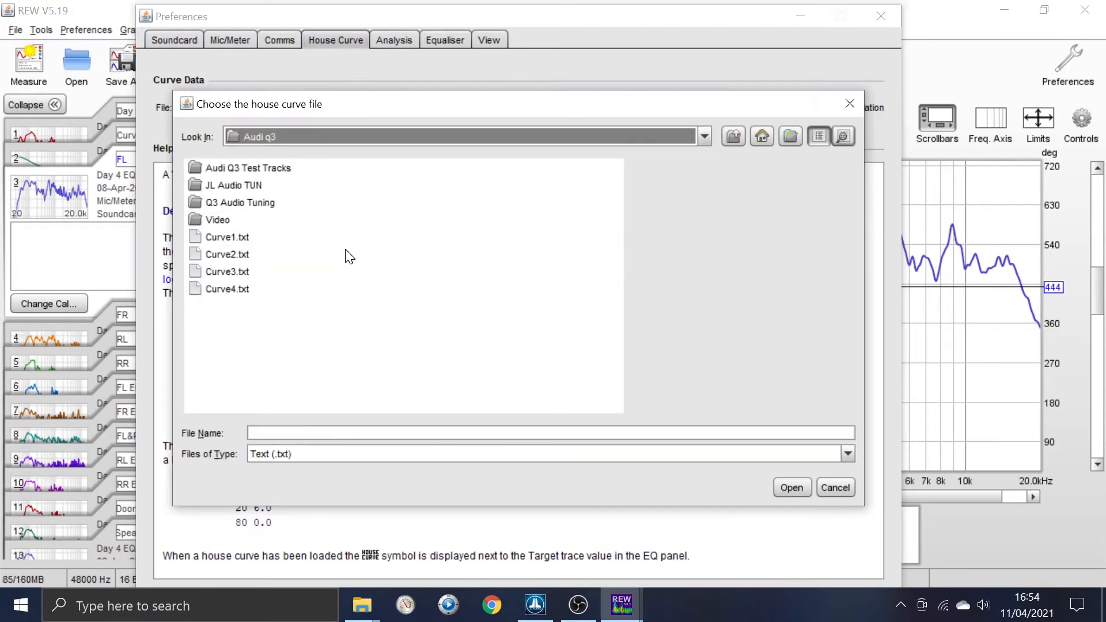
{"action": "left_click", "coordinate": [227, 254]}
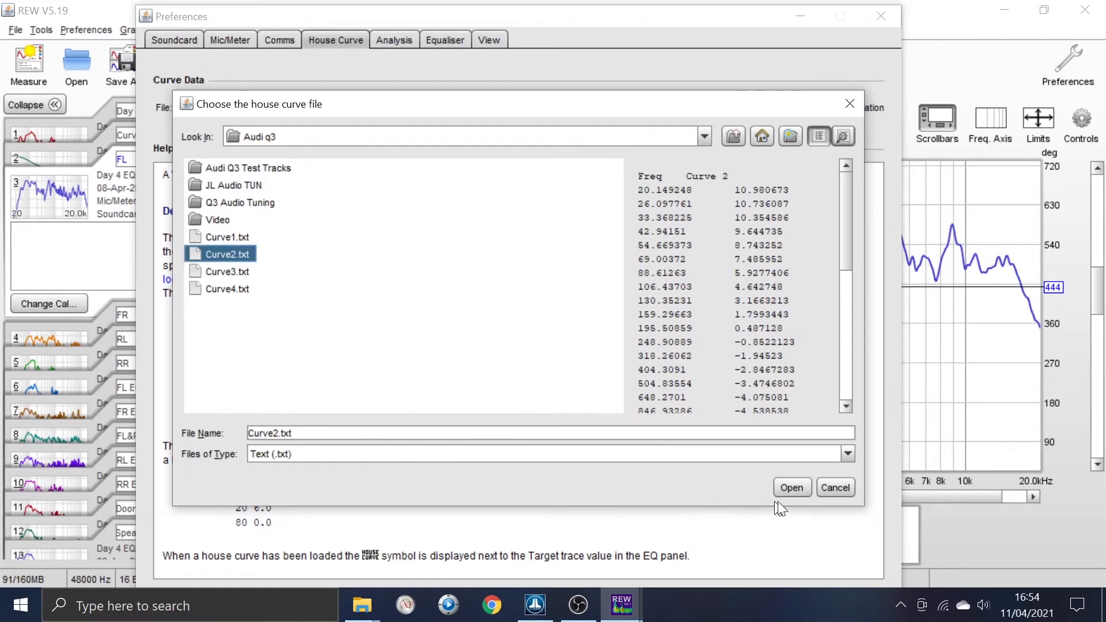
{"action": "left_click", "coordinate": [792, 487]}
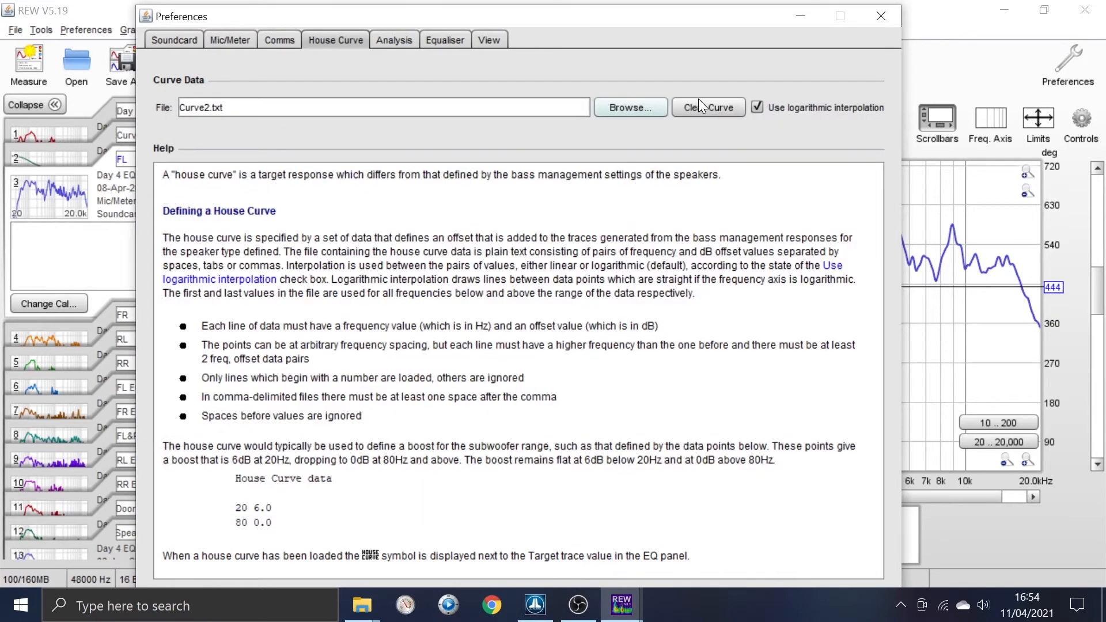
{"action": "left_click", "coordinate": [882, 16]}
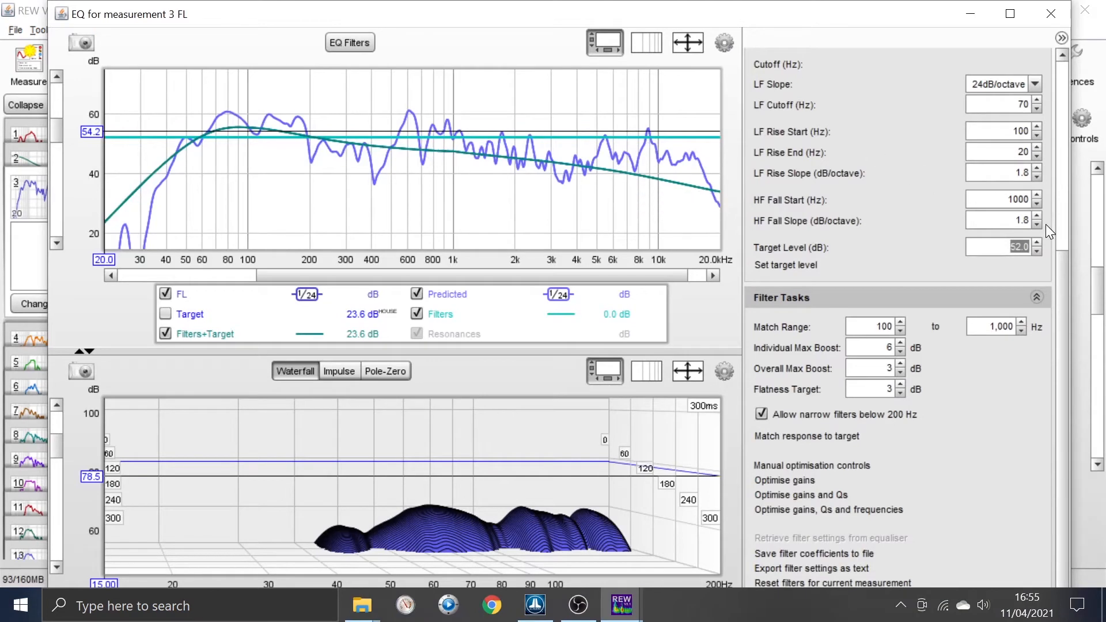
Raise the FL target level to 53.4 dB
{"action": "left_click", "coordinate": [1037, 244]}
{"action": "left_click", "coordinate": [1036, 244]}
{"action": "left_click", "coordinate": [1037, 244]}
{"action": "left_click", "coordinate": [1036, 244]}
{"action": "left_click", "coordinate": [1037, 243]}
{"action": "left_click", "coordinate": [1037, 244]}
{"action": "left_click", "coordinate": [1037, 243]}
{"action": "left_click", "coordinate": [1036, 243]}
{"action": "left_click", "coordinate": [1037, 244]}
{"action": "left_click", "coordinate": [1037, 244]}
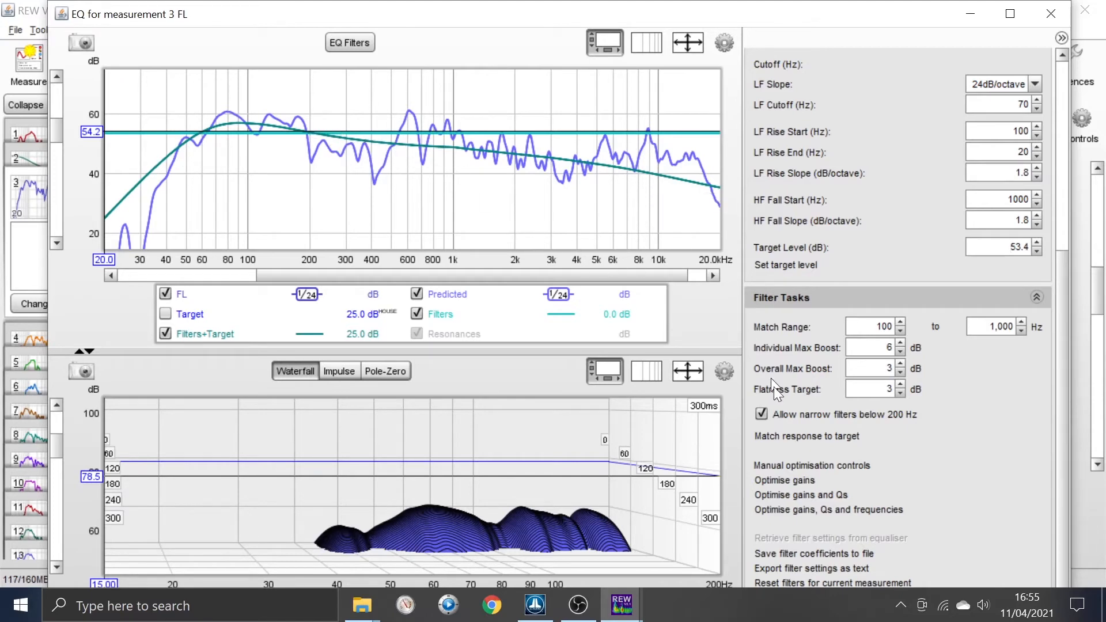
Match the FL response to the target, and repeat the match with the range starting at 50 Hz
{"action": "left_click", "coordinate": [803, 437]}
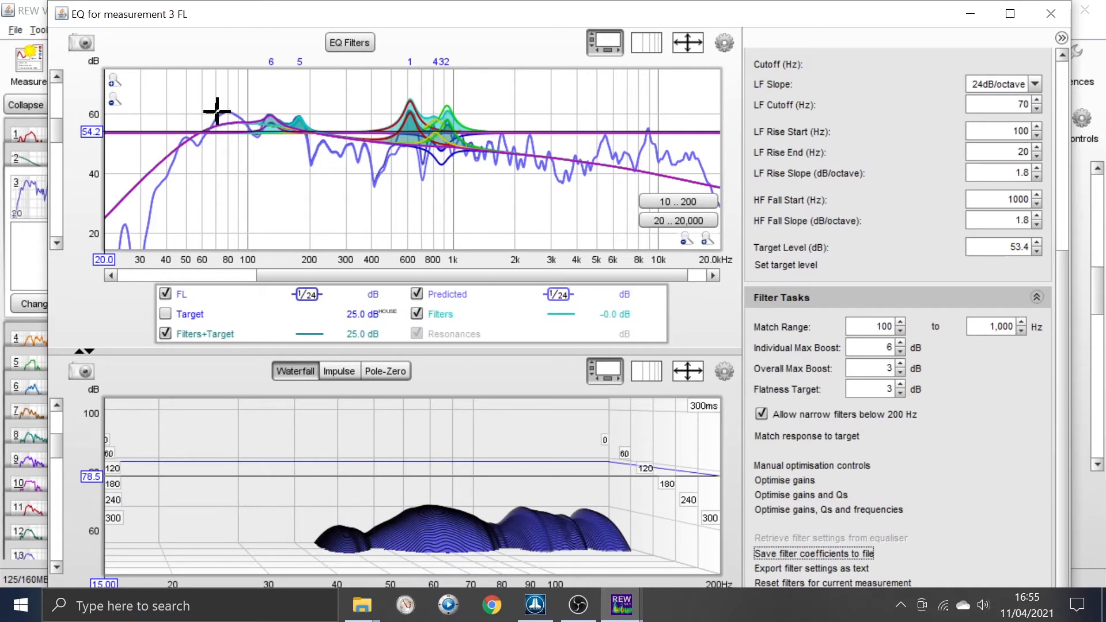
{"action": "left_click", "coordinate": [878, 326]}
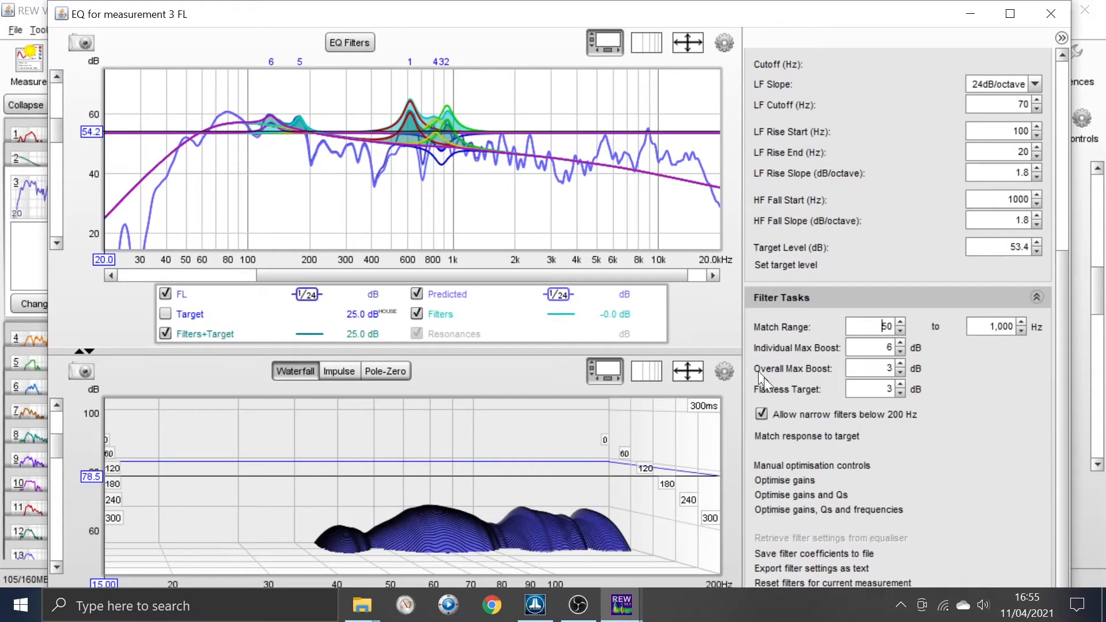
{"action": "left_click", "coordinate": [816, 437]}
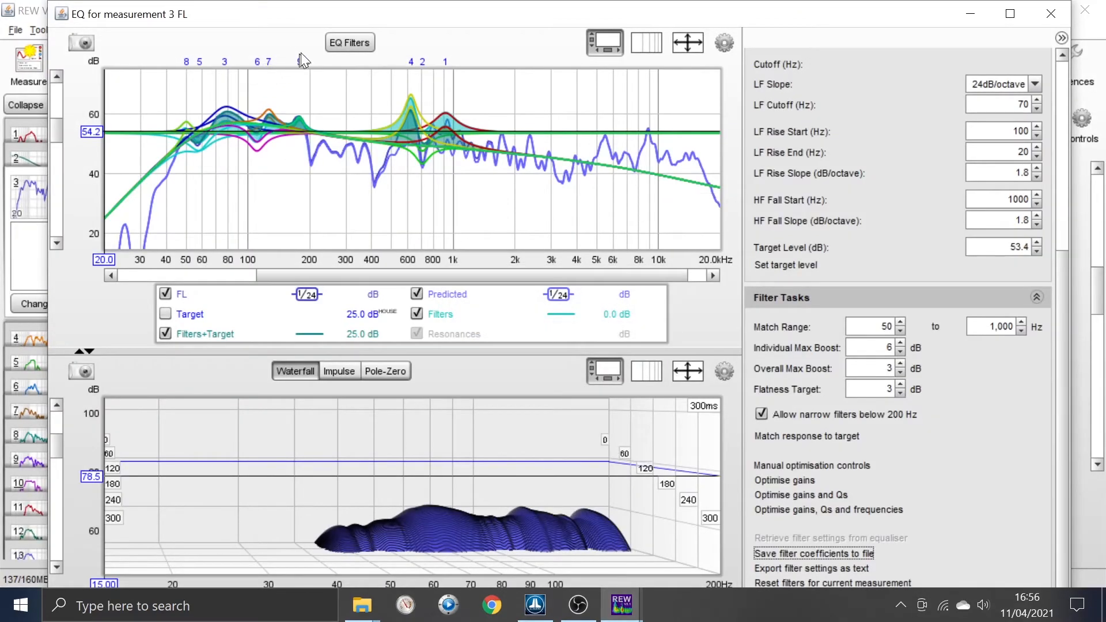
Sort the generated FL EQ filters in ascending order by frequency, close the list and return to the FL and FL EQ'd overlay
{"action": "left_click", "coordinate": [353, 44]}
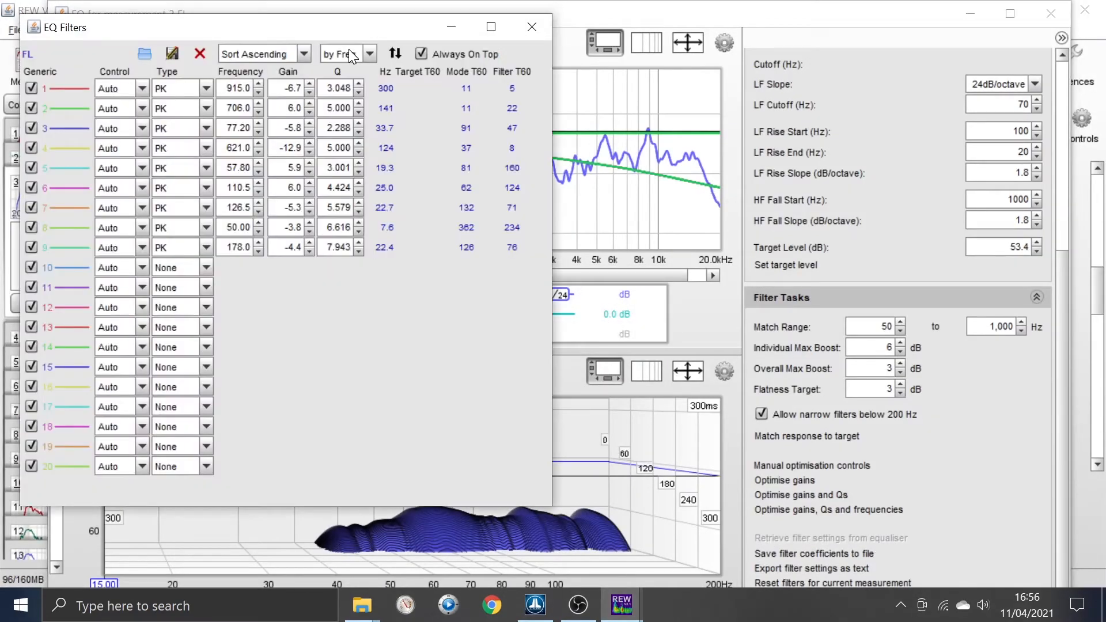
{"action": "left_click", "coordinate": [396, 53]}
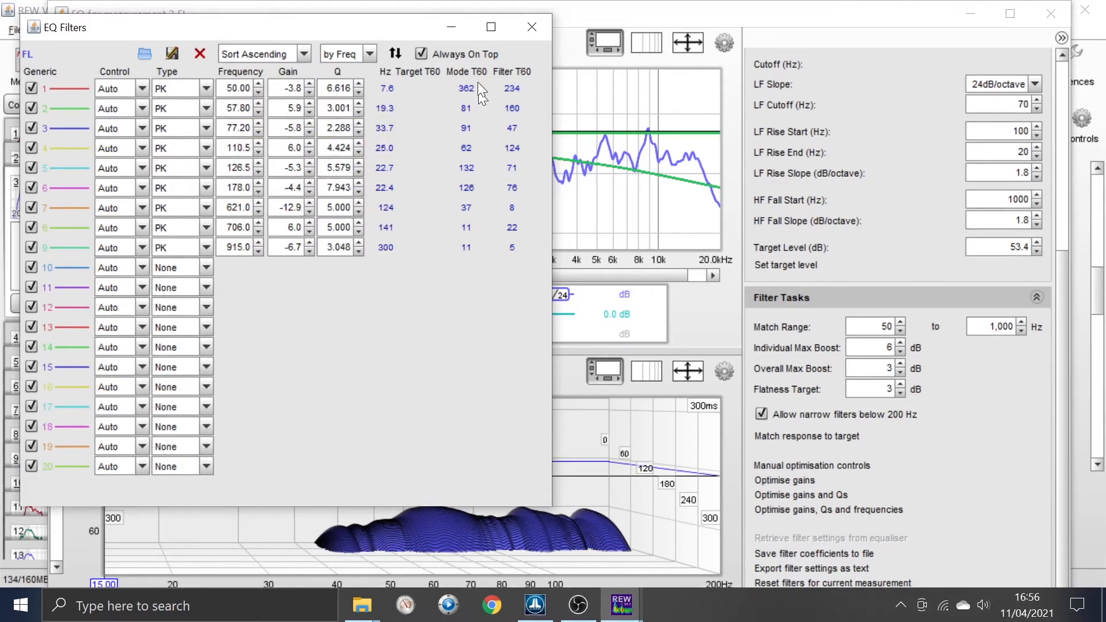
{"action": "left_click", "coordinate": [531, 27]}
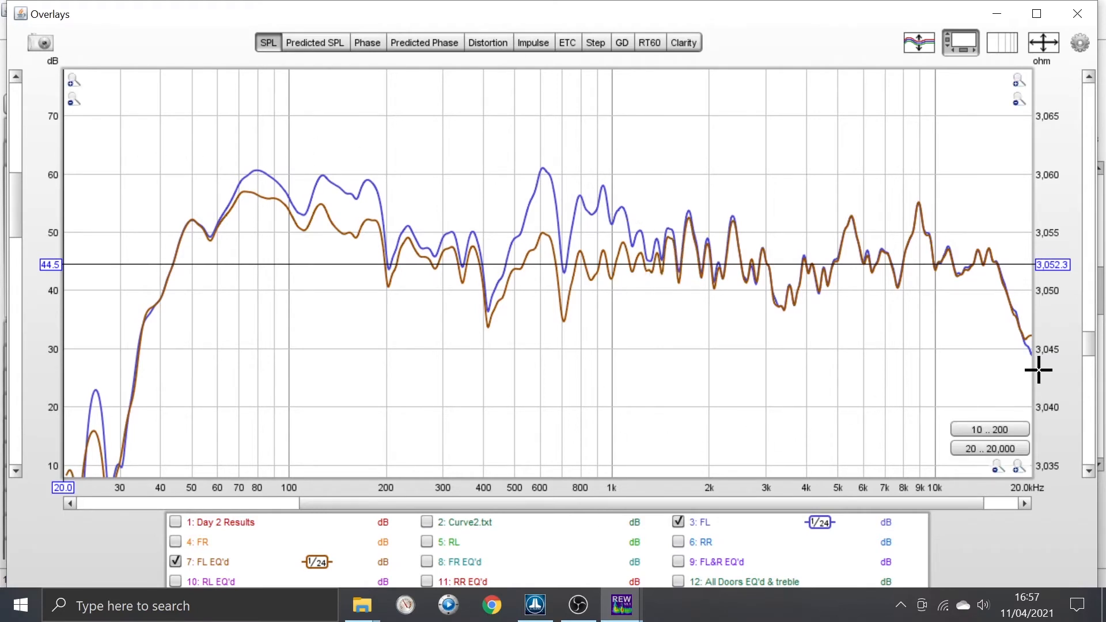
{"action": "left_click_drag", "start_coordinate": [1089, 344], "coordinate": [1088, 356]}
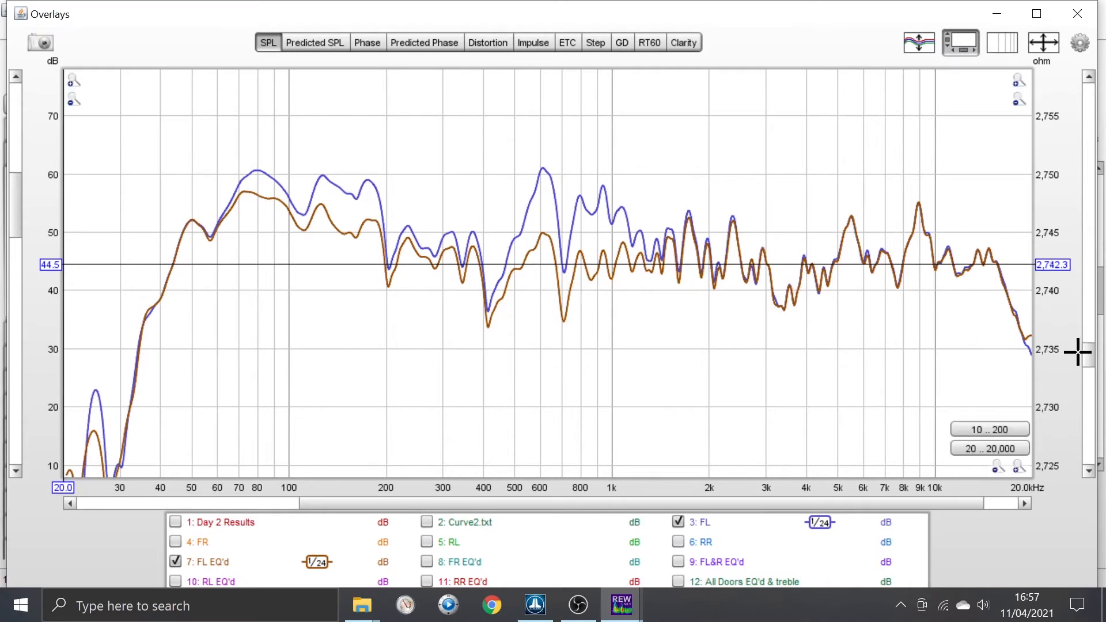
Maximise the overlay window and show only the RR and RR EQ'd traces for comparison
{"action": "left_click", "coordinate": [1039, 16]}
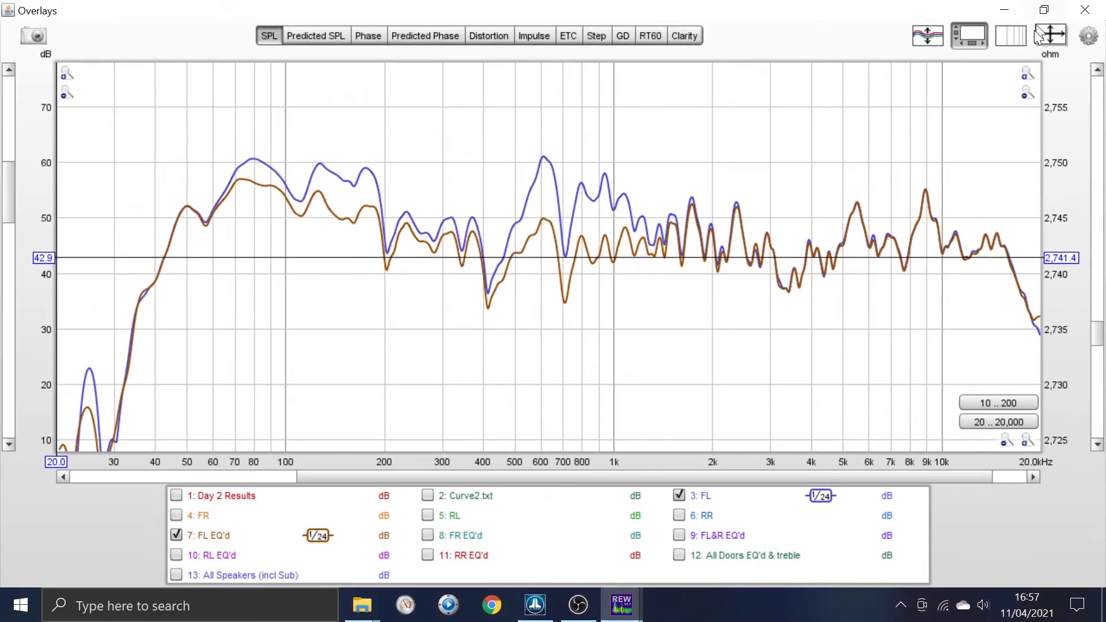
{"action": "left_click", "coordinate": [427, 555]}
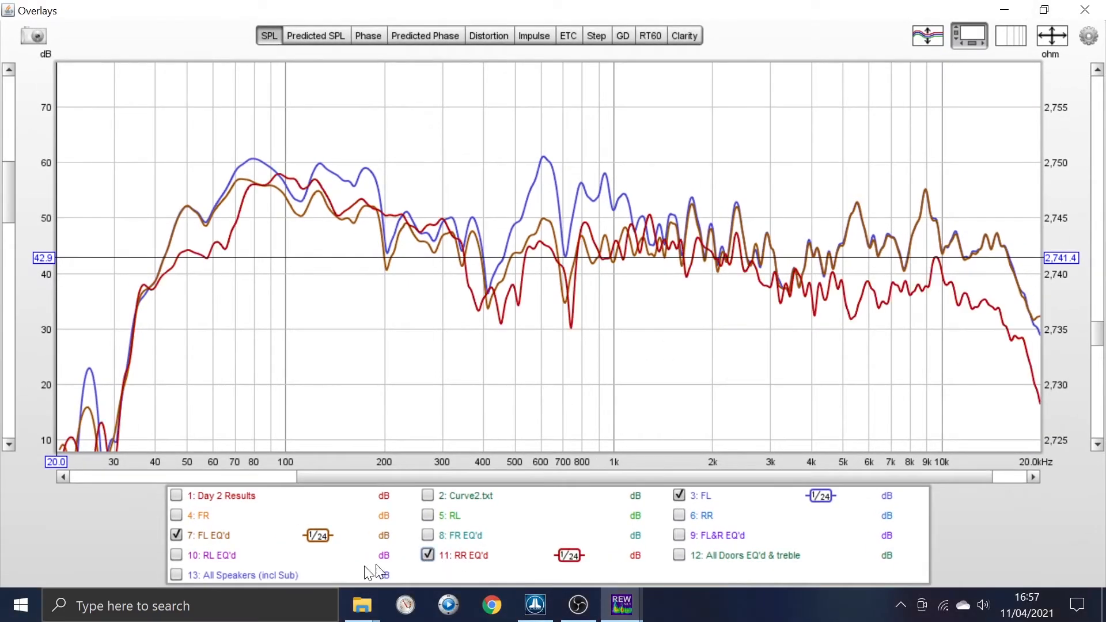
{"action": "left_click", "coordinate": [176, 537]}
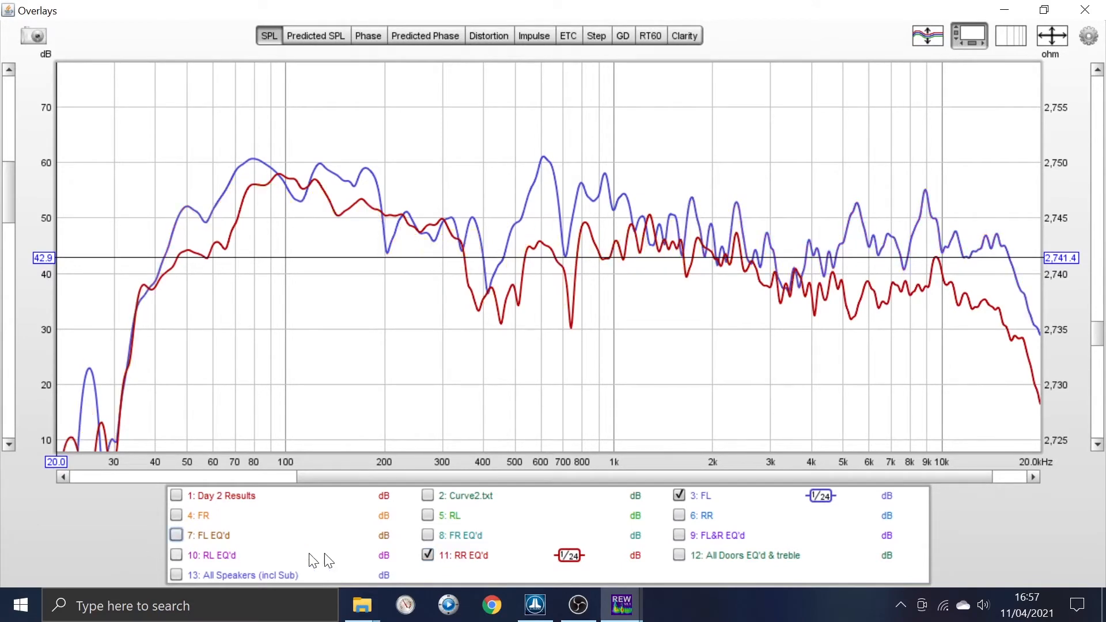
{"action": "left_click", "coordinate": [679, 496]}
{"action": "left_click", "coordinate": [679, 516]}
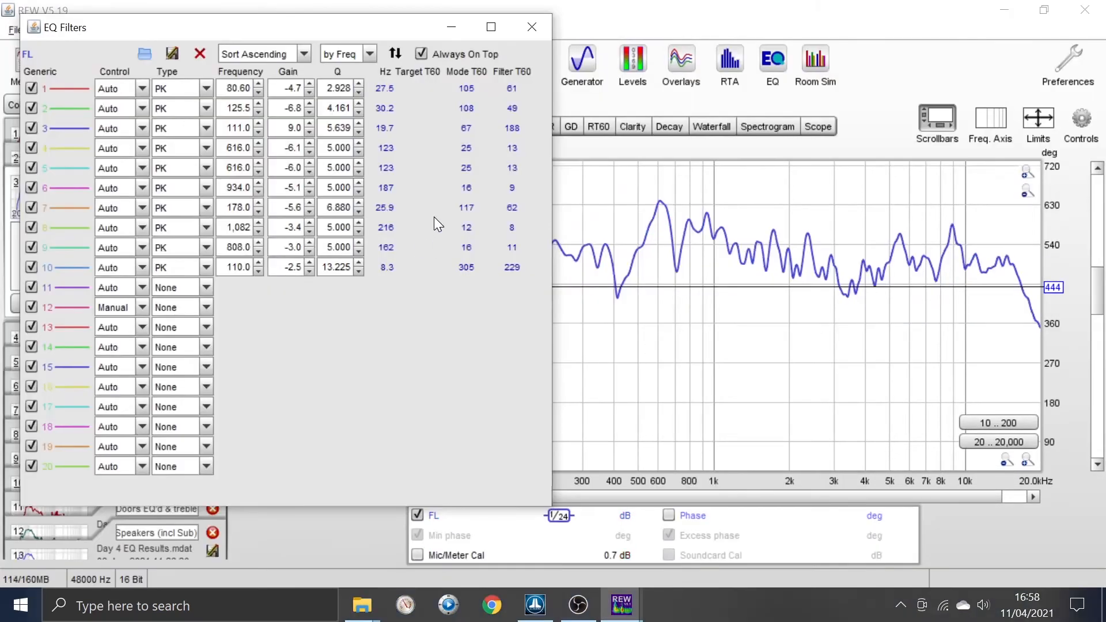
Close the FL filter list and open PEQ Adaption.xlsx from the Q3 Audio Tuning folder in a maximised Excel window
{"action": "left_click", "coordinate": [532, 27]}
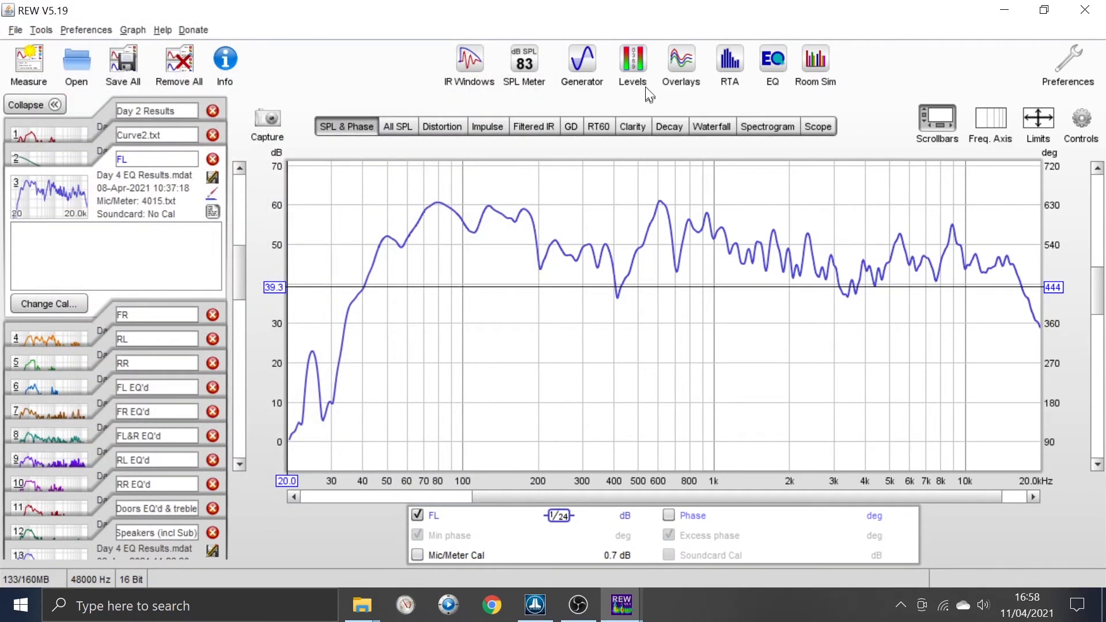
{"action": "left_click", "coordinate": [691, 63]}
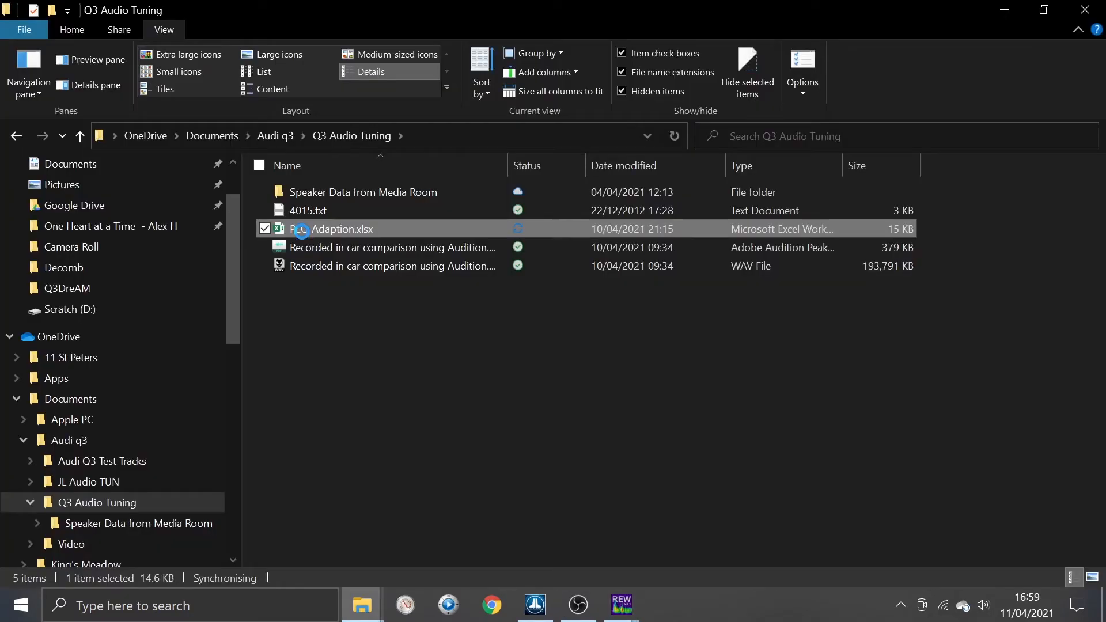
{"action": "double_click", "coordinate": [302, 232]}
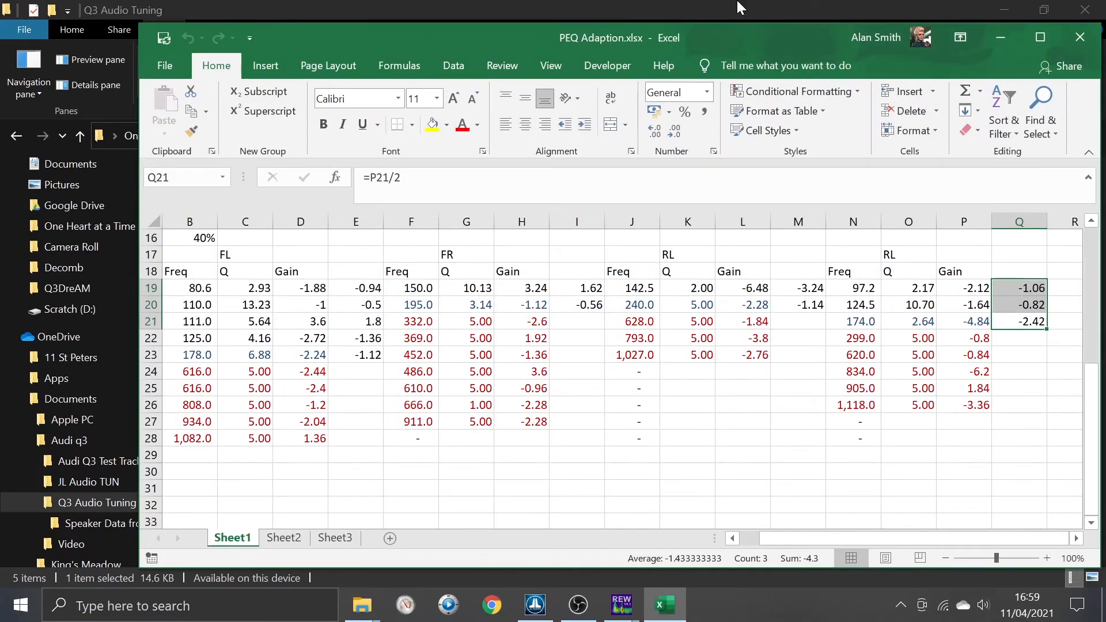
{"action": "left_click", "coordinate": [1037, 34]}
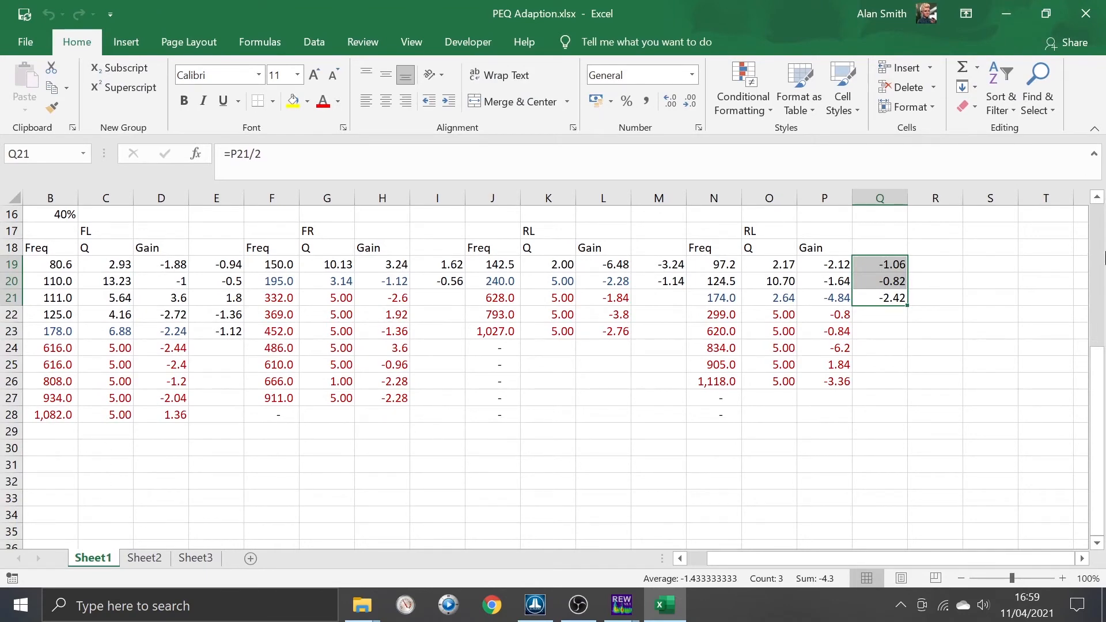
Examine the original frequency, gain and Q tables for all four speakers in the upper rows of Sheet1
{"action": "scroll", "coordinate": [1097, 253], "scroll_direction": "up", "scroll_amount": 5}
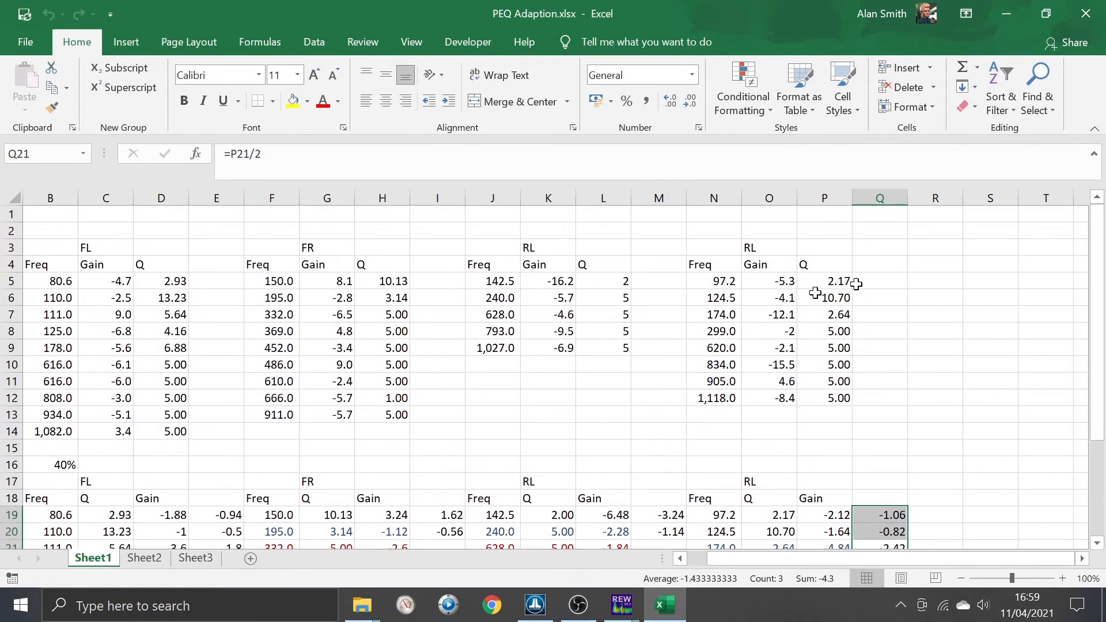
{"action": "left_click", "coordinate": [49, 231]}
{"action": "left_click_drag", "start_coordinate": [42, 250], "coordinate": [885, 438]}
{"action": "left_click", "coordinate": [138, 448]}
{"action": "key", "text": "Down"}
{"action": "key", "text": "Down"}
{"action": "key", "text": "Down"}
{"action": "key", "text": "Down"}
{"action": "key", "text": "Down"}
{"action": "key", "text": "Down"}
{"action": "key", "text": "Down"}
{"action": "key", "text": "Down"}
{"action": "key", "text": "Down"}
{"action": "key", "text": "Down"}
{"action": "key", "text": "Down"}
{"action": "key", "text": "Down"}
{"action": "key", "text": "Down"}
{"action": "key", "text": "Down"}
{"action": "key", "text": "Down"}
{"action": "key", "text": "Down"}
{"action": "key", "text": "Down"}
{"action": "key", "text": "Down"}
{"action": "key", "text": "Down"}
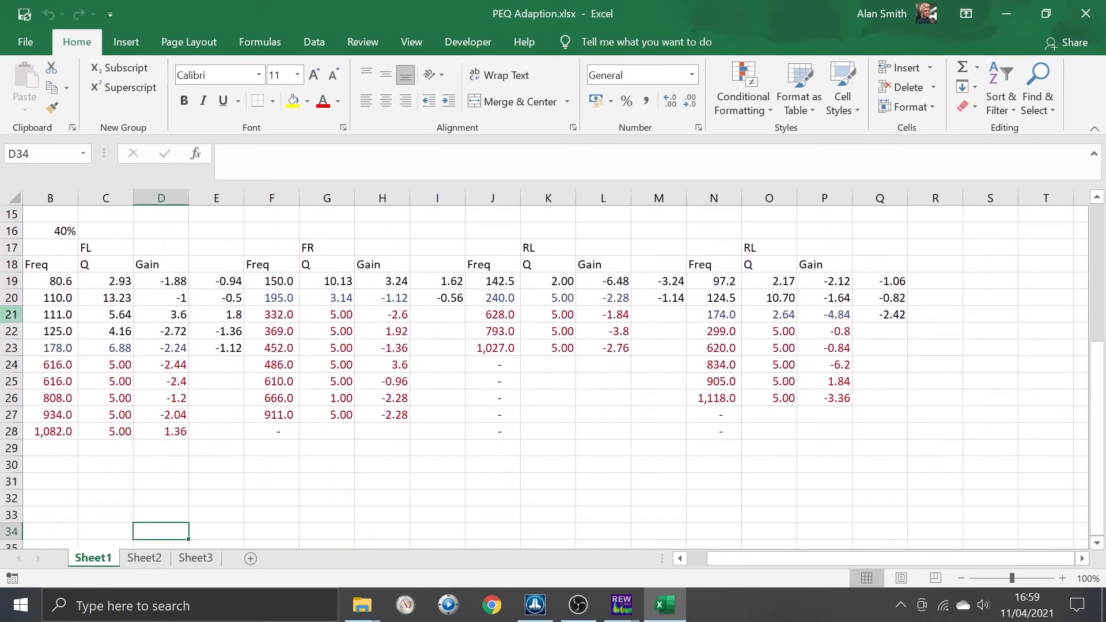
Examine the frequency, Q and gain entries of the scaled FL table, including the gain formula in D20
{"action": "left_click", "coordinate": [45, 282]}
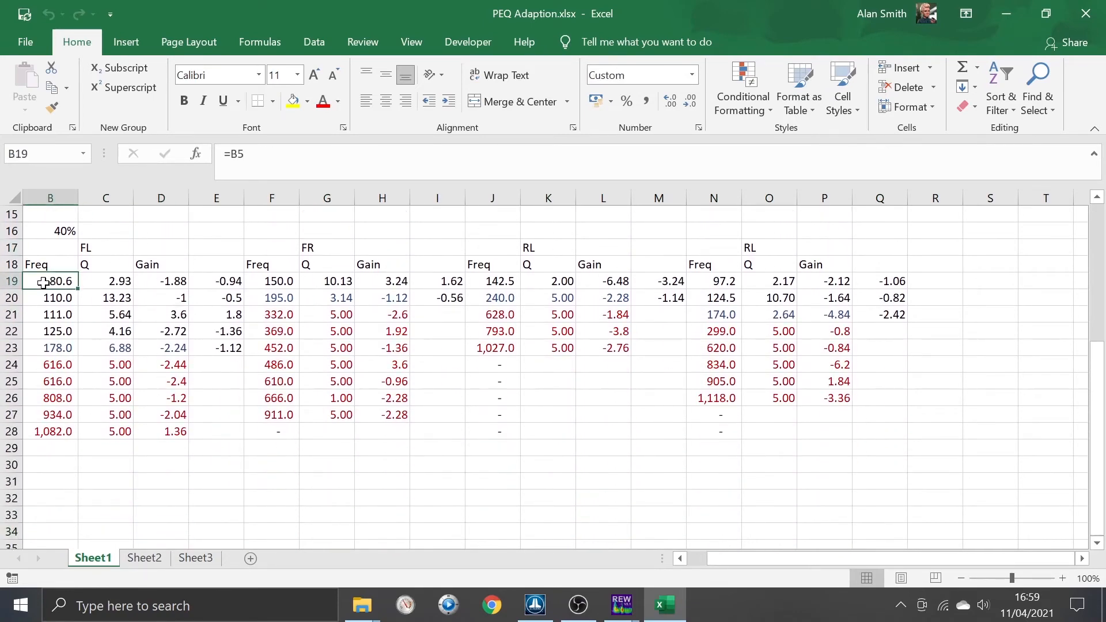
{"action": "key", "text": "Down"}
{"action": "key", "text": "Down"}
{"action": "key", "text": "Down"}
{"action": "key", "text": "Right"}
{"action": "key", "text": "Up"}
{"action": "key", "text": "Up"}
{"action": "key", "text": "Up"}
{"action": "key", "text": "Down"}
{"action": "key", "text": "Down"}
{"action": "key", "text": "Down"}
{"action": "key", "text": "Down"}
{"action": "key", "text": "Down"}
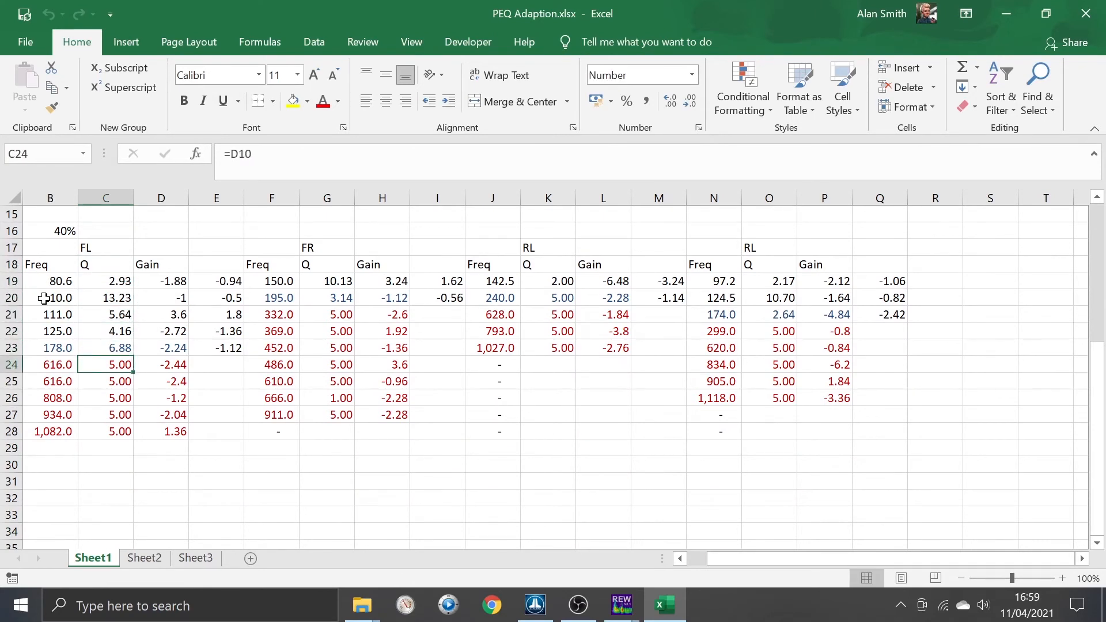
{"action": "key", "text": "Up"}
{"action": "key", "text": "Up"}
{"action": "key", "text": "Up"}
{"action": "key", "text": "Up"}
{"action": "key", "text": "Right"}
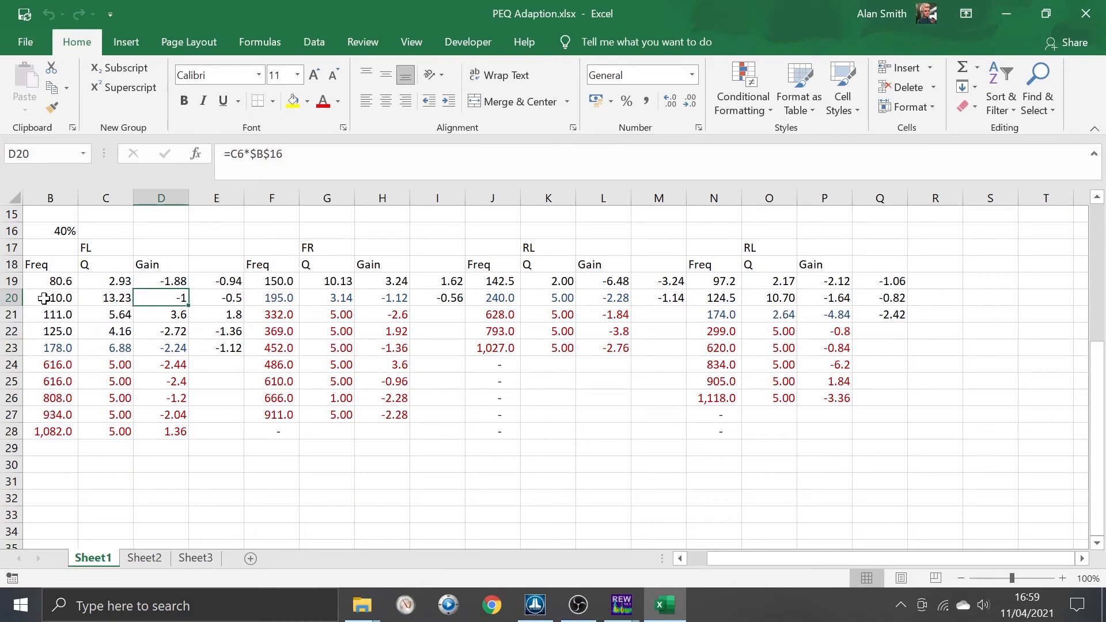
Compare the scaled FL gain formulas with the scaling percentage and the original FL filter values above them
{"action": "left_click", "coordinate": [51, 235]}
{"action": "key", "text": "Up"}
{"action": "key", "text": "Up"}
{"action": "key", "text": "Up"}
{"action": "key", "text": "Up"}
{"action": "key", "text": "Up"}
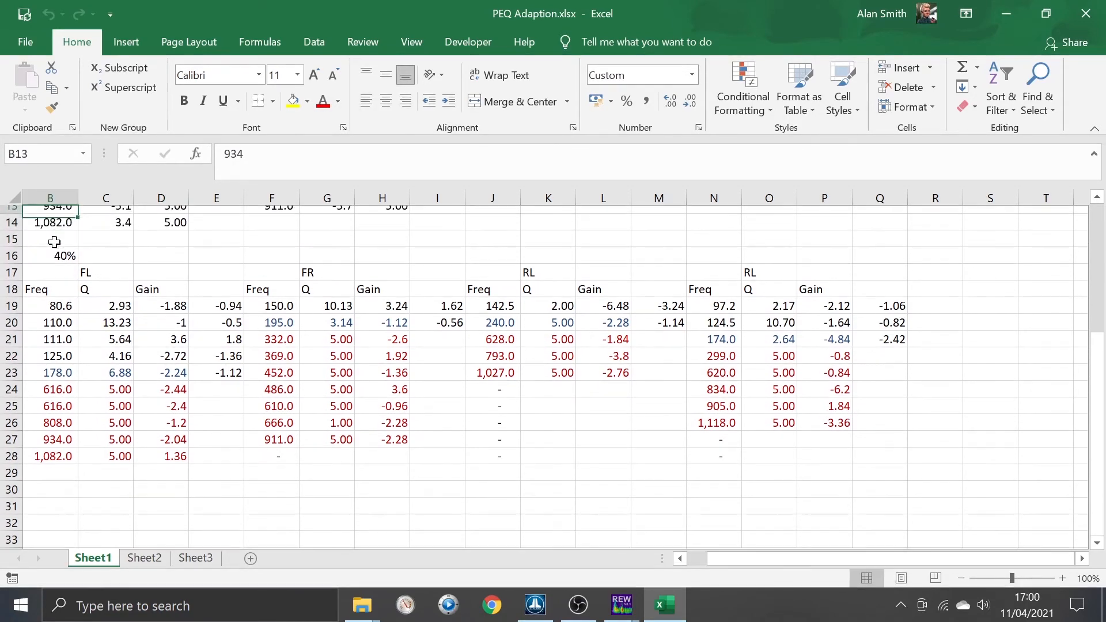
{"action": "left_click", "coordinate": [164, 376]}
{"action": "left_click", "coordinate": [151, 361]}
{"action": "left_click", "coordinate": [151, 347]}
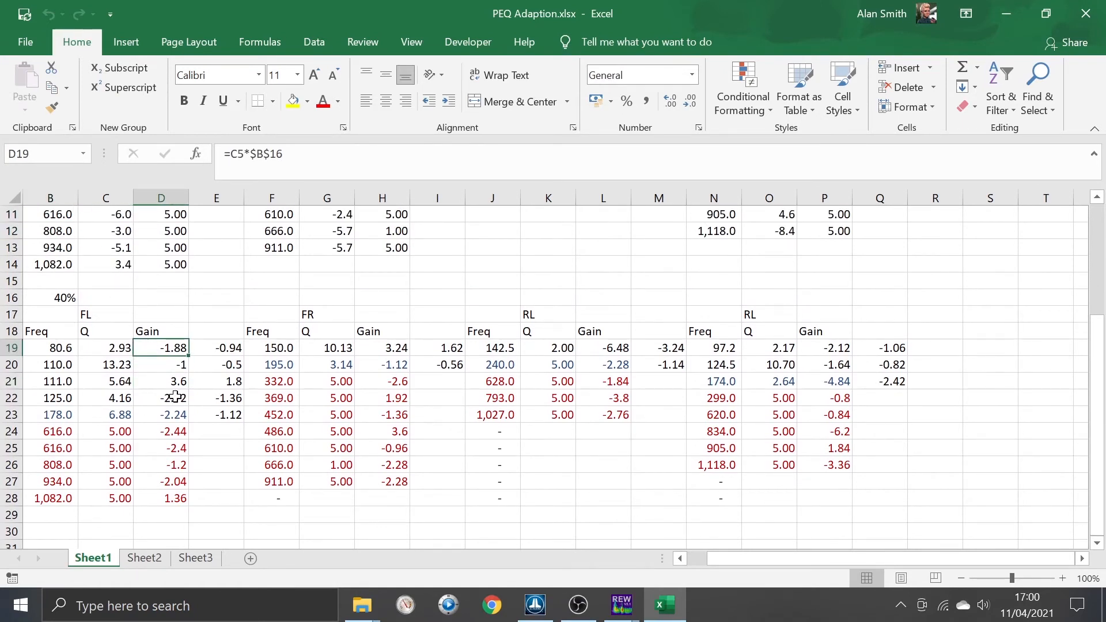
Set the gain scaling percentage in B16 to 256%, and correct it to 25%
{"action": "left_click", "coordinate": [47, 299]}
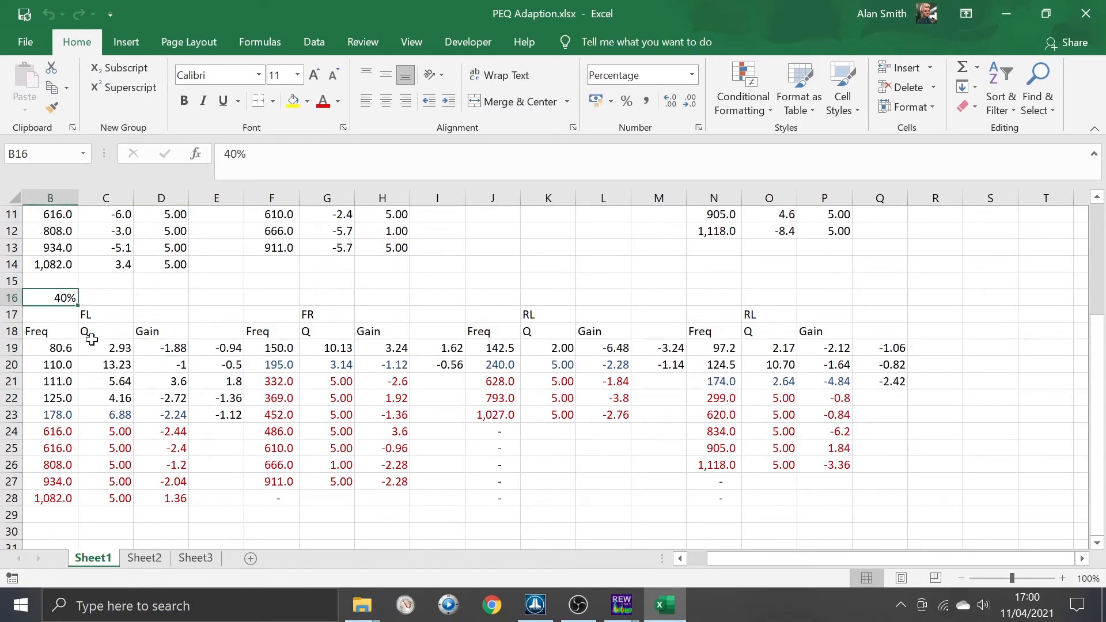
{"action": "type", "text": "20"}
{"action": "key", "text": "BackSpace"}
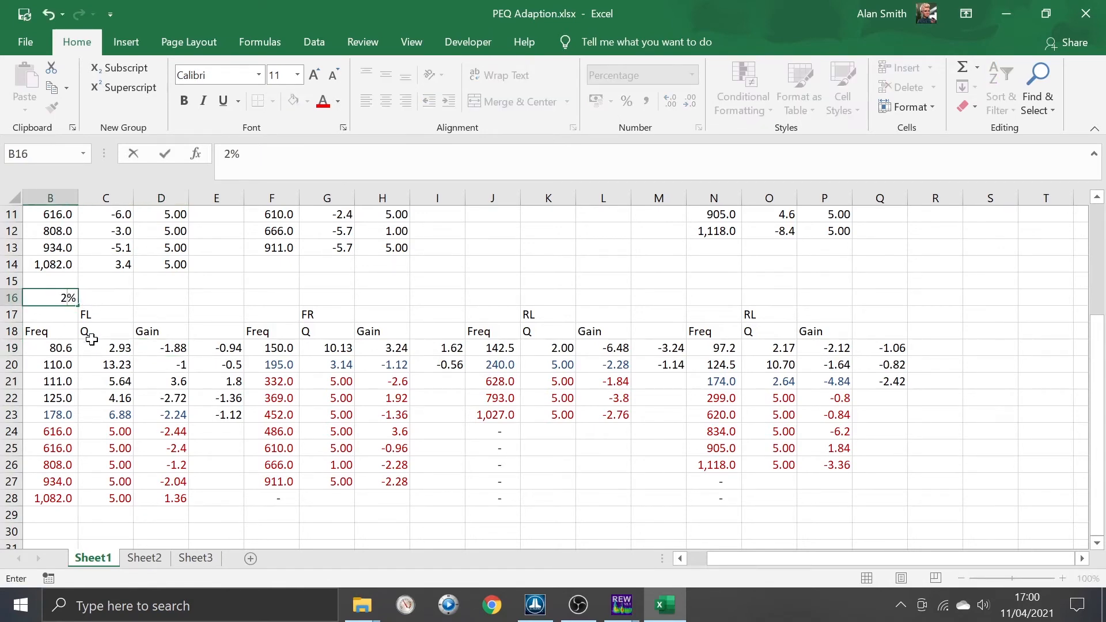
{"action": "type", "text": "56"}
{"action": "key", "text": "Return"}
{"action": "left_click", "coordinate": [57, 296]}
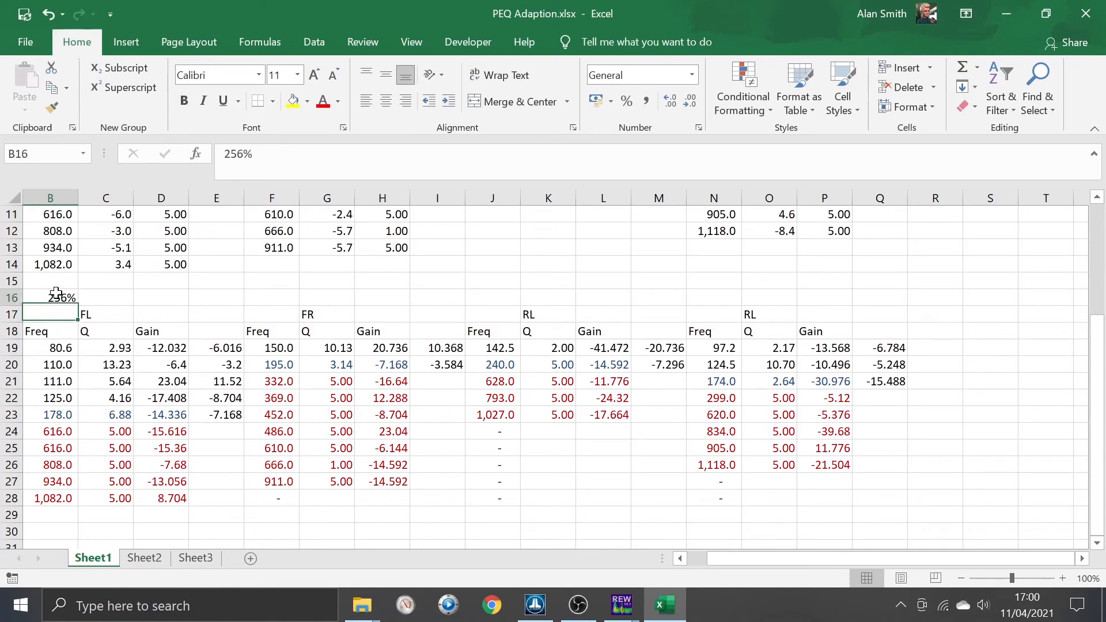
{"action": "type", "text": "25"}
{"action": "key", "text": "Return"}
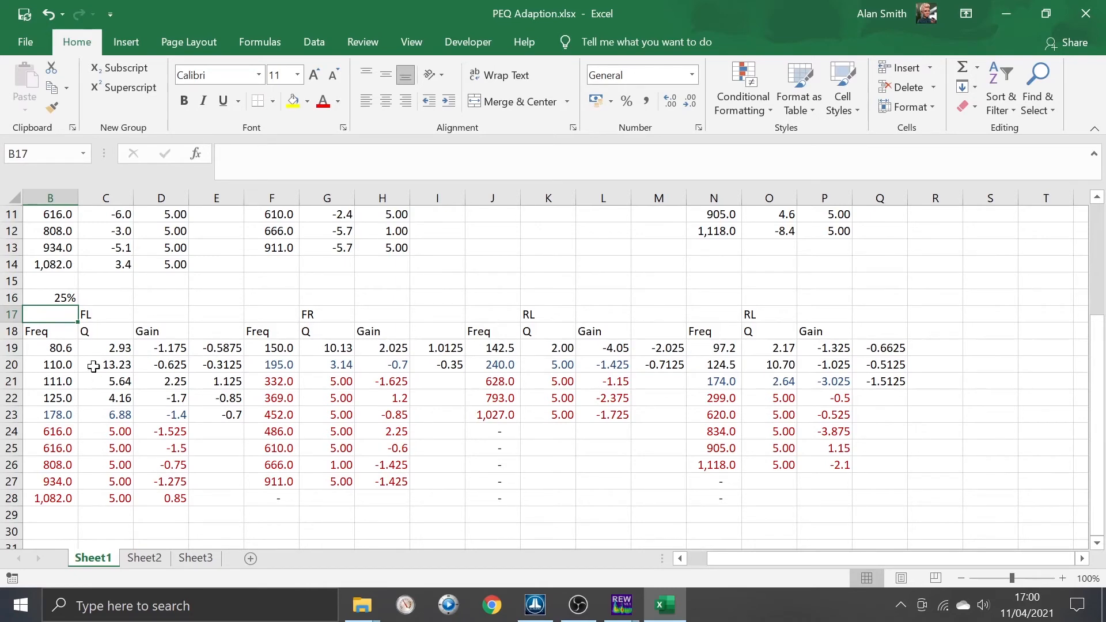
Set the gain scaling percentage in B16 to 40%
{"action": "left_click", "coordinate": [40, 298]}
{"action": "type", "text": "40"}
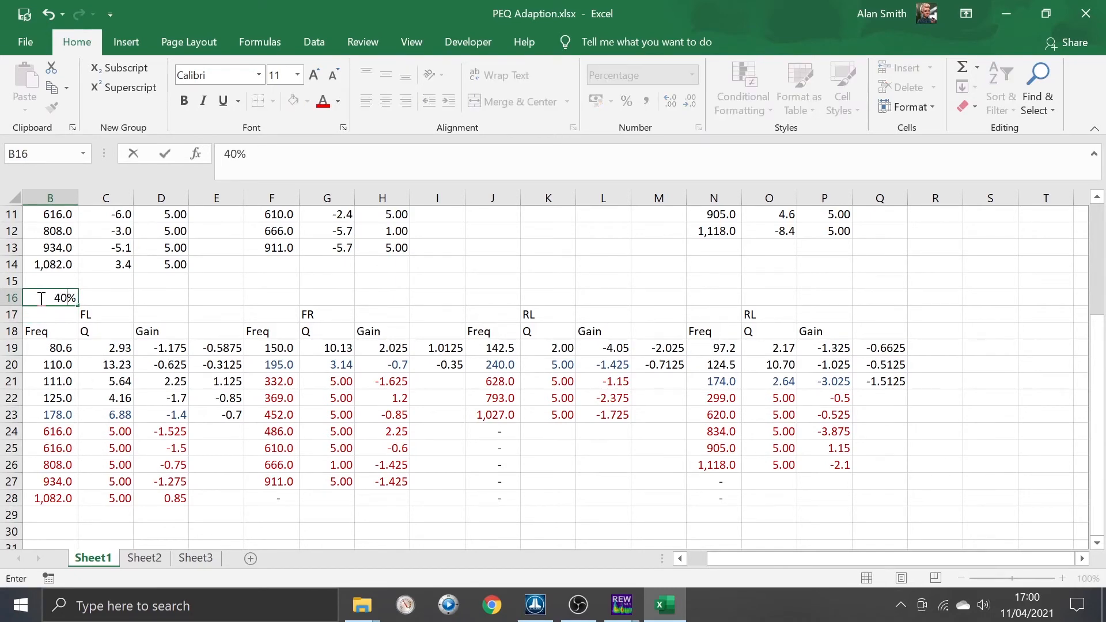
{"action": "key", "text": "Return"}
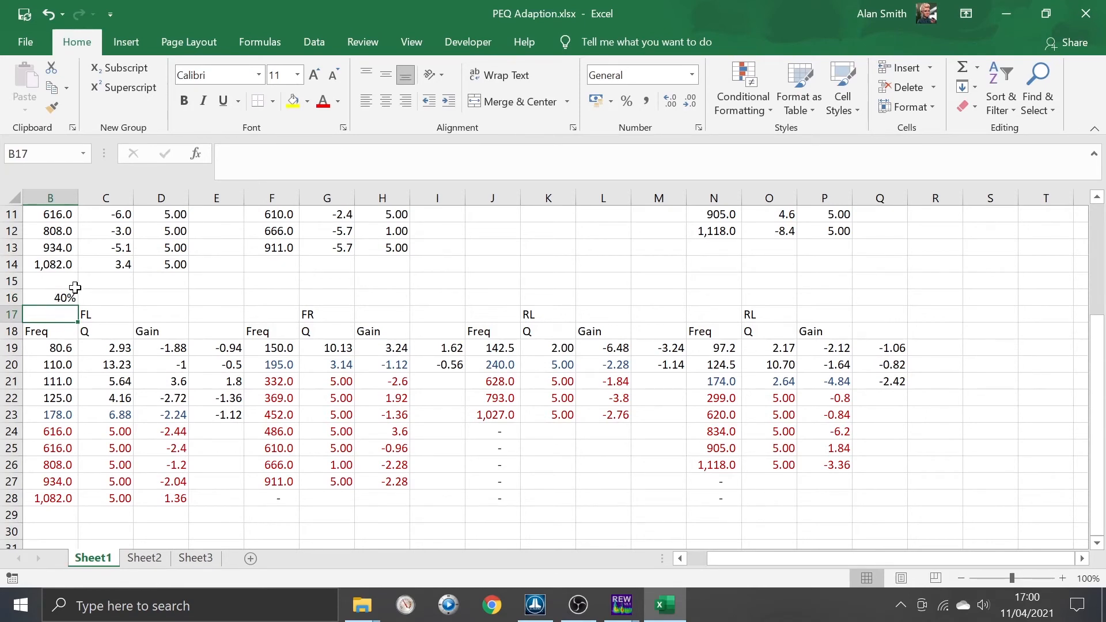
Inspect the FL gain formula in D21, check the RR and RR EQ'd overlay in REW, and return to the PEQ Adaption workbook
{"action": "left_click", "coordinate": [165, 383]}
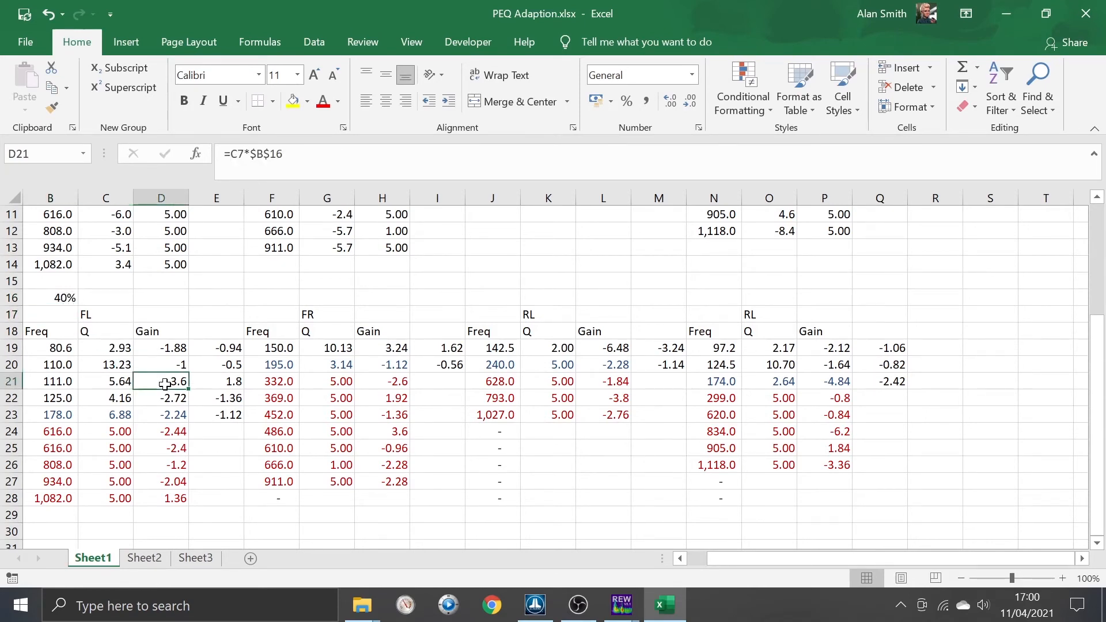
{"action": "left_click", "coordinate": [156, 228]}
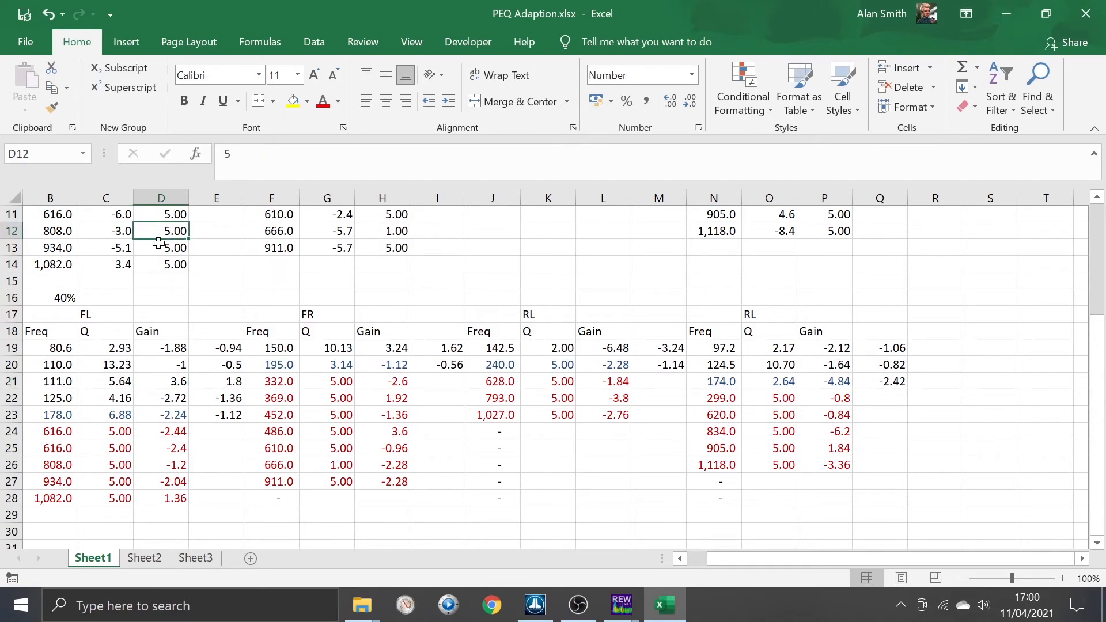
{"action": "mouse_move", "coordinate": [622, 605]}
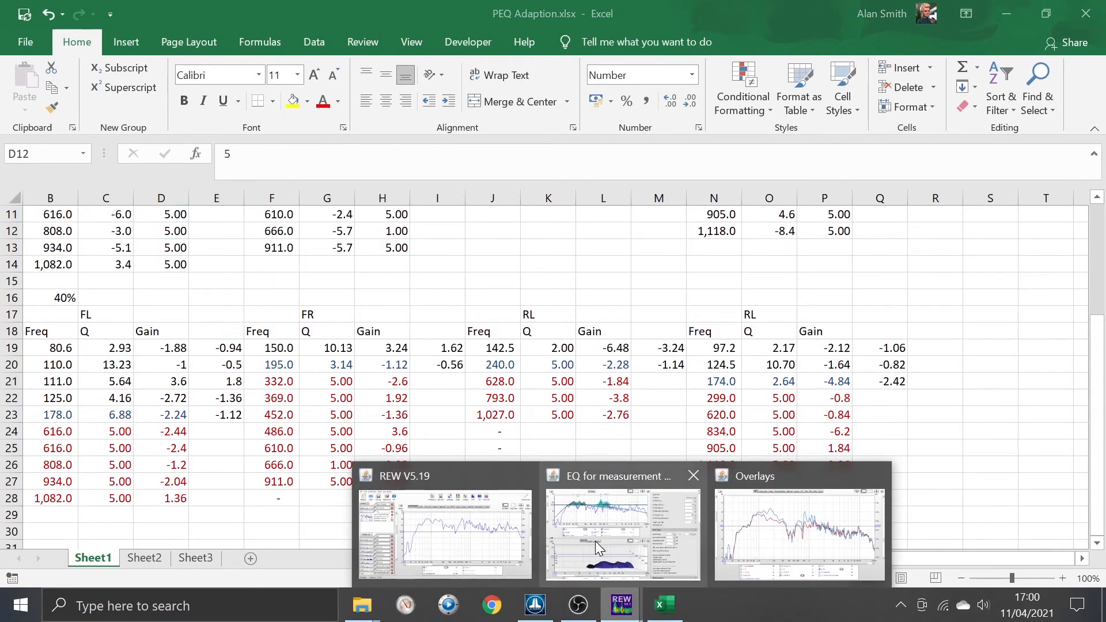
{"action": "left_click", "coordinate": [730, 522]}
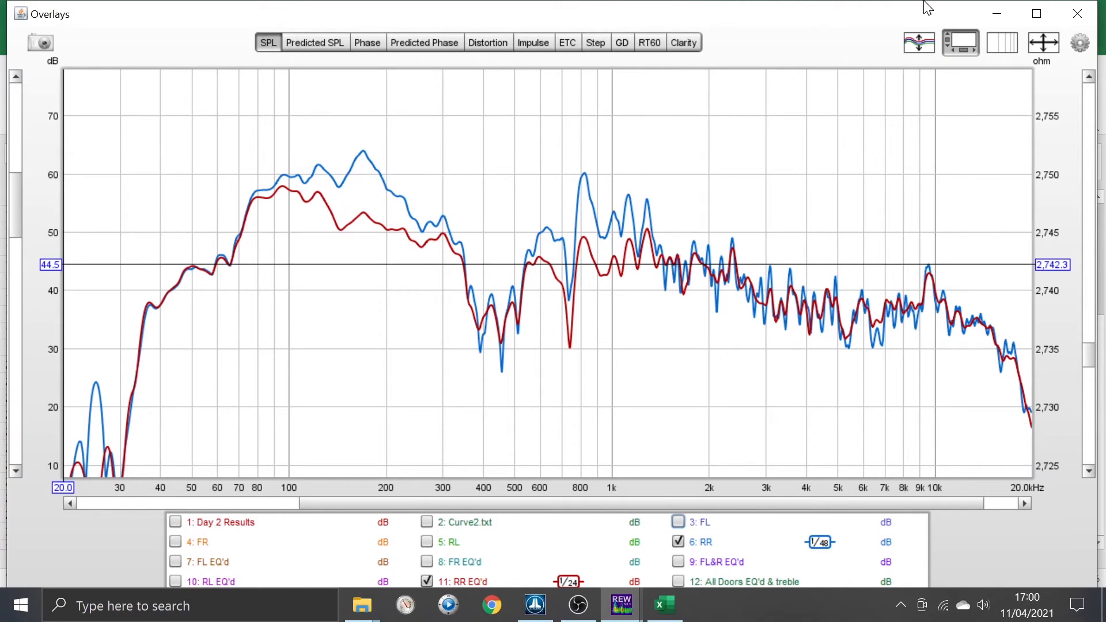
{"action": "left_click", "coordinate": [997, 13]}
{"action": "left_click", "coordinate": [651, 609]}
{"action": "left_click", "coordinate": [650, 611]}
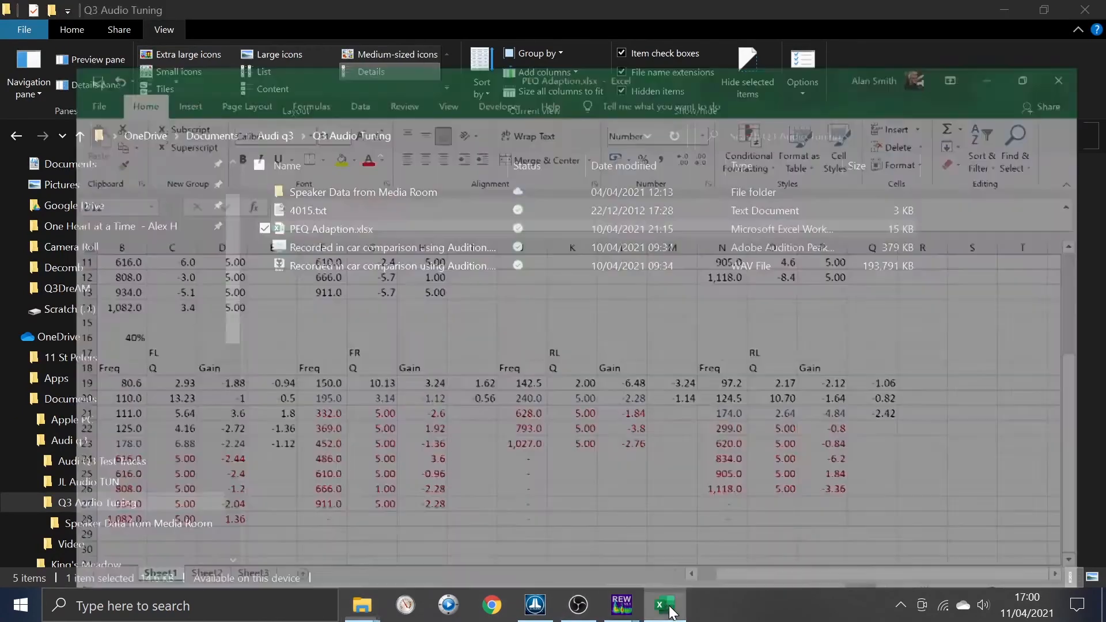
Review the red higher-frequency filter rows in the scaled FL and FR tables, plus the FR 195 Hz filter
{"action": "left_click_drag", "start_coordinate": [32, 431], "coordinate": [183, 499]}
{"action": "key", "text": "ctrl+v"}
{"action": "left_click_drag", "start_coordinate": [279, 381], "coordinate": [398, 499]}
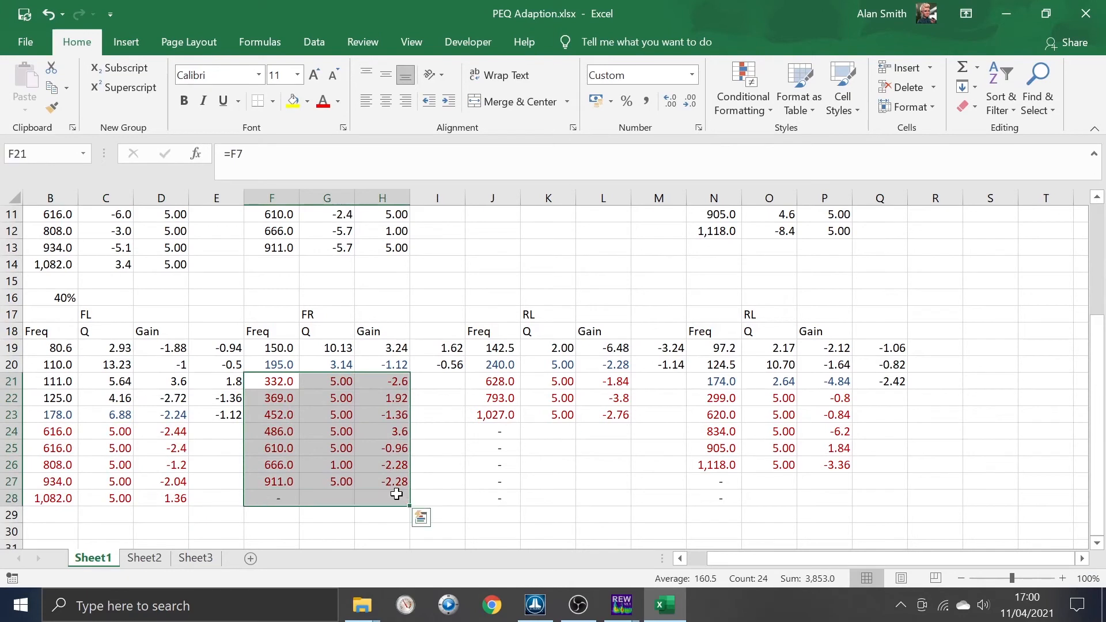
{"action": "left_click", "coordinate": [271, 363]}
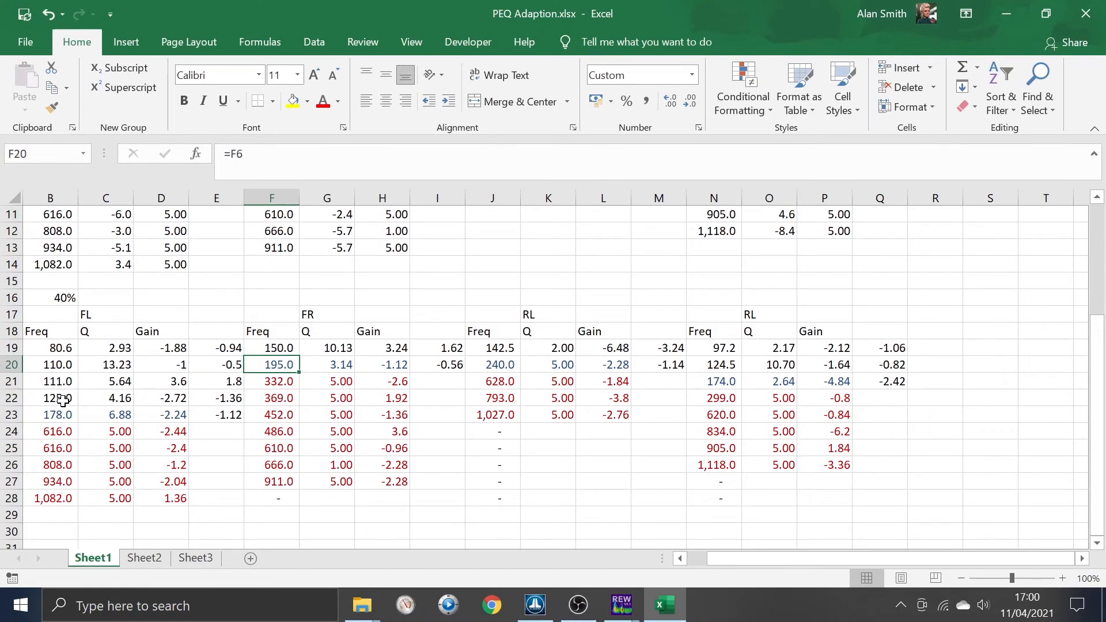
Review the scaled FL 178 Hz filter's frequency, Q, gain and halved-gain formula in row 23
{"action": "left_click", "coordinate": [179, 438]}
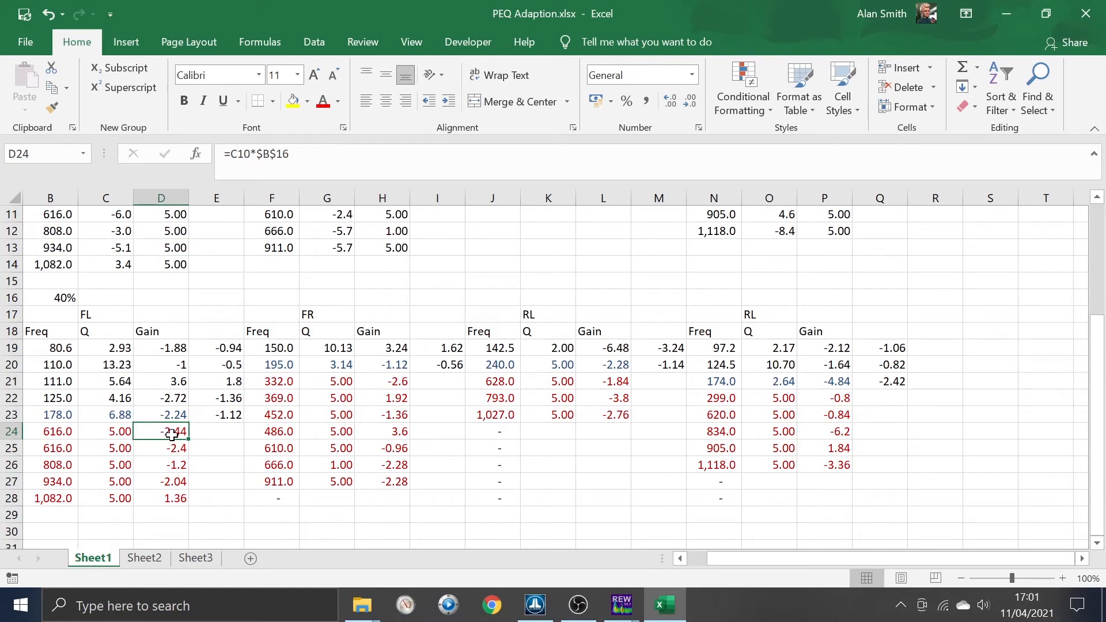
{"action": "key", "text": "Up"}
{"action": "key", "text": "Right"}
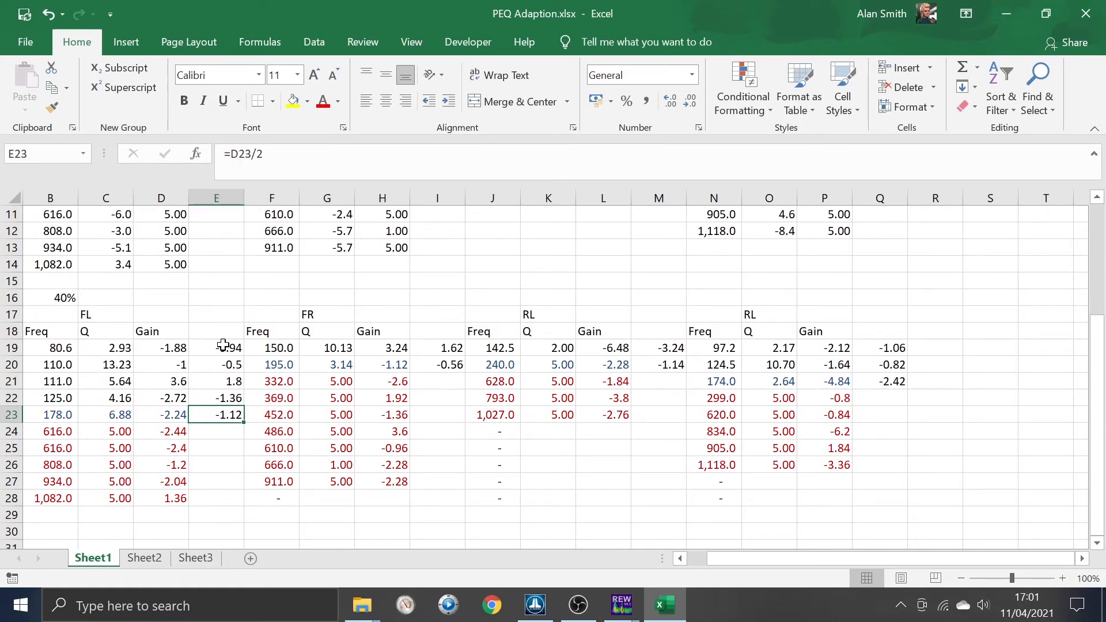
{"action": "left_click", "coordinate": [42, 415]}
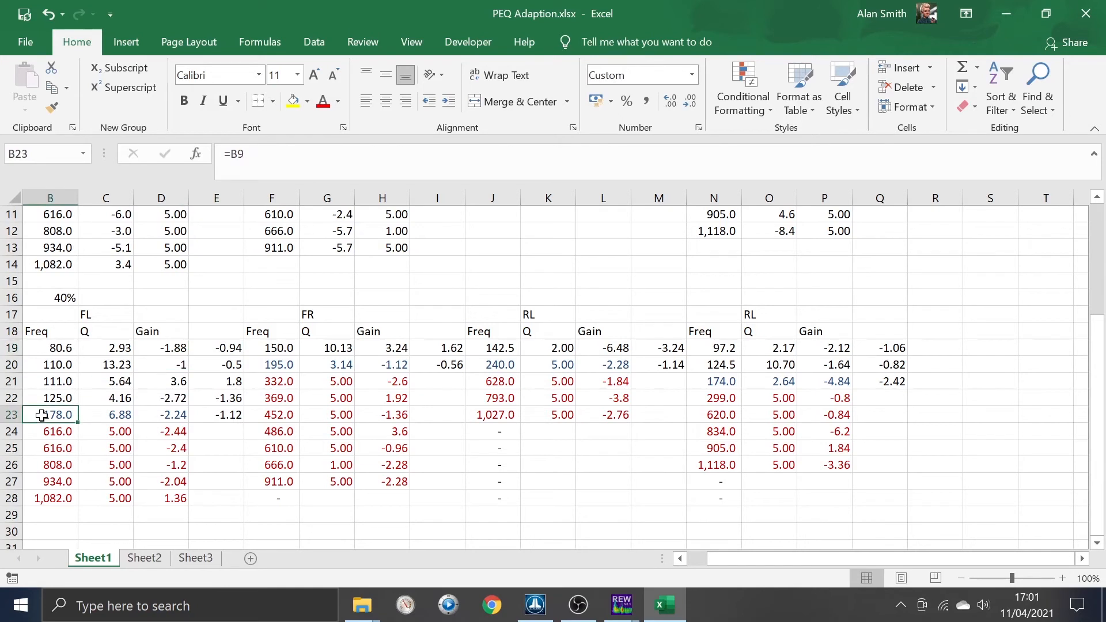
{"action": "key", "text": "Right"}
{"action": "key", "text": "Right"}
{"action": "key", "text": "Right"}
{"action": "key", "text": "Left"}
{"action": "key", "text": "Left"}
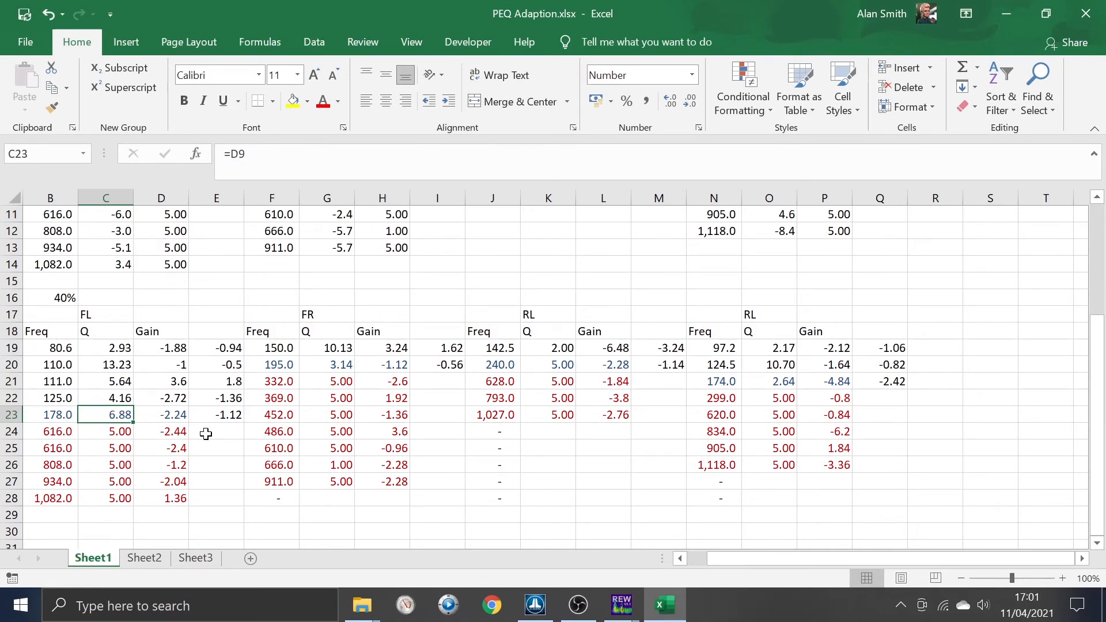
Switch to JL Audio TüN, select the PEQ preset and open its input mixer and output routing setup
{"action": "left_click", "coordinate": [535, 605]}
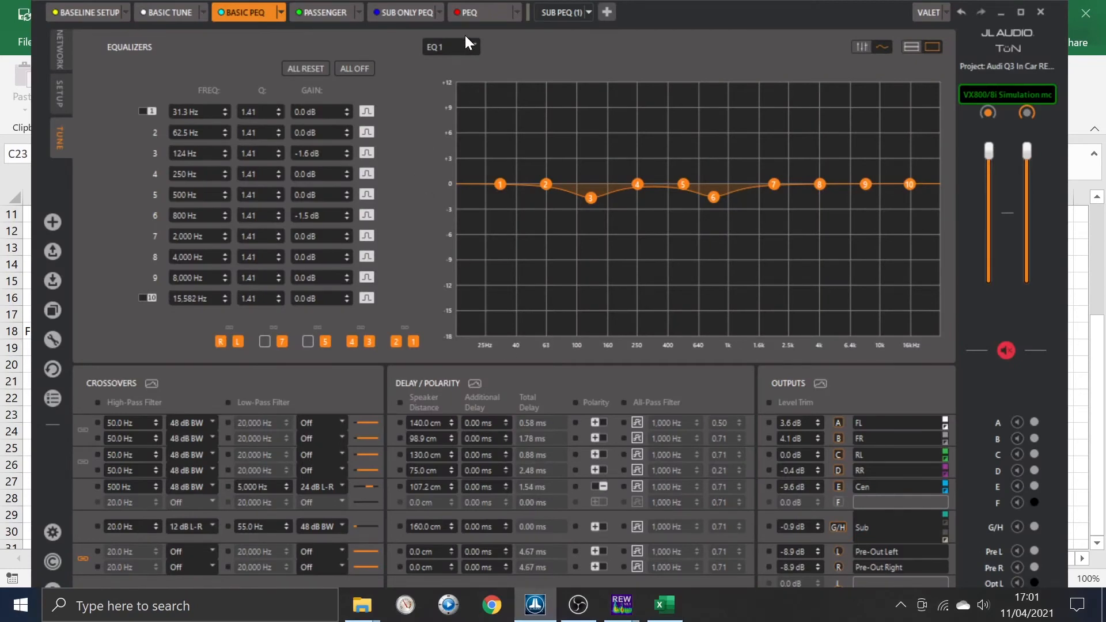
{"action": "left_click", "coordinate": [484, 18]}
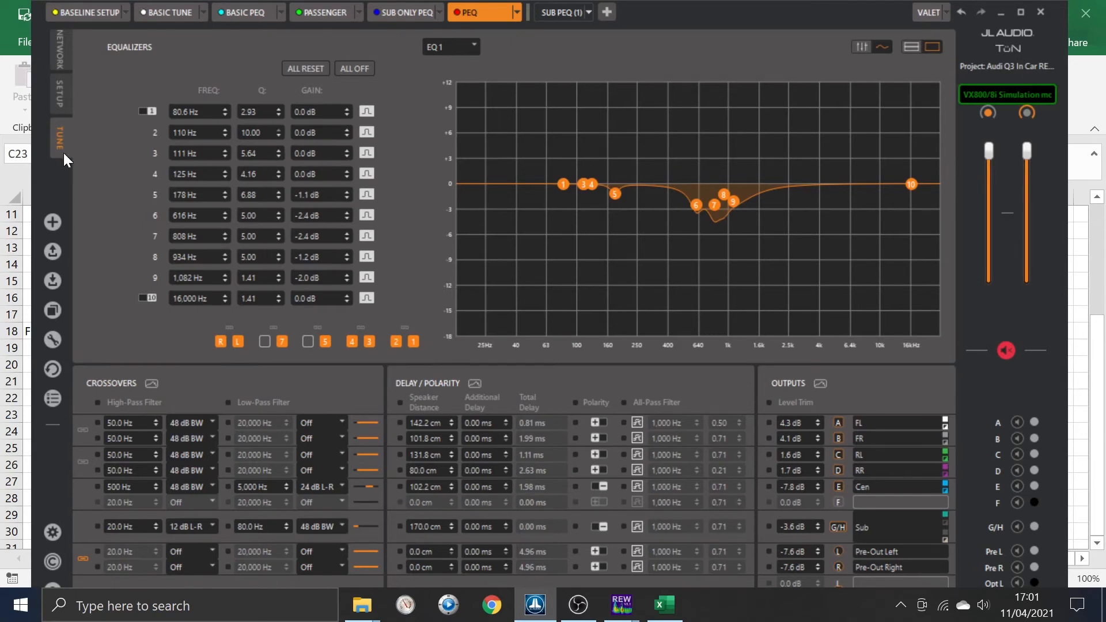
{"action": "left_click", "coordinate": [59, 93]}
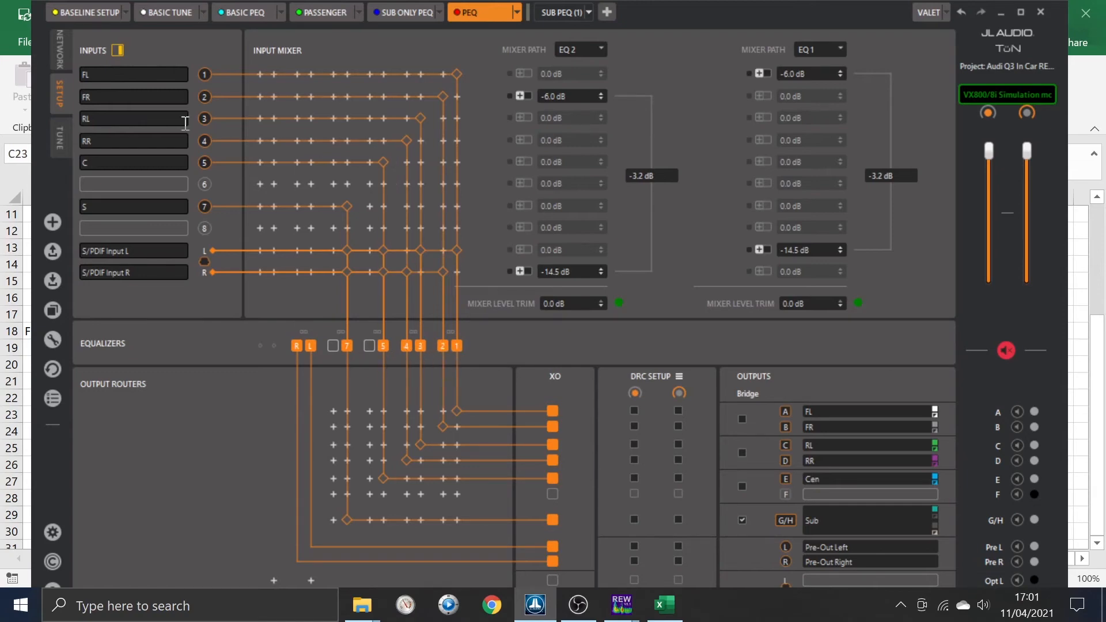
Open the PEQ preset's tuning page and review the filter settings of EQ 1, EQ 2, EQ 3 and EQ 4
{"action": "left_click", "coordinate": [60, 137]}
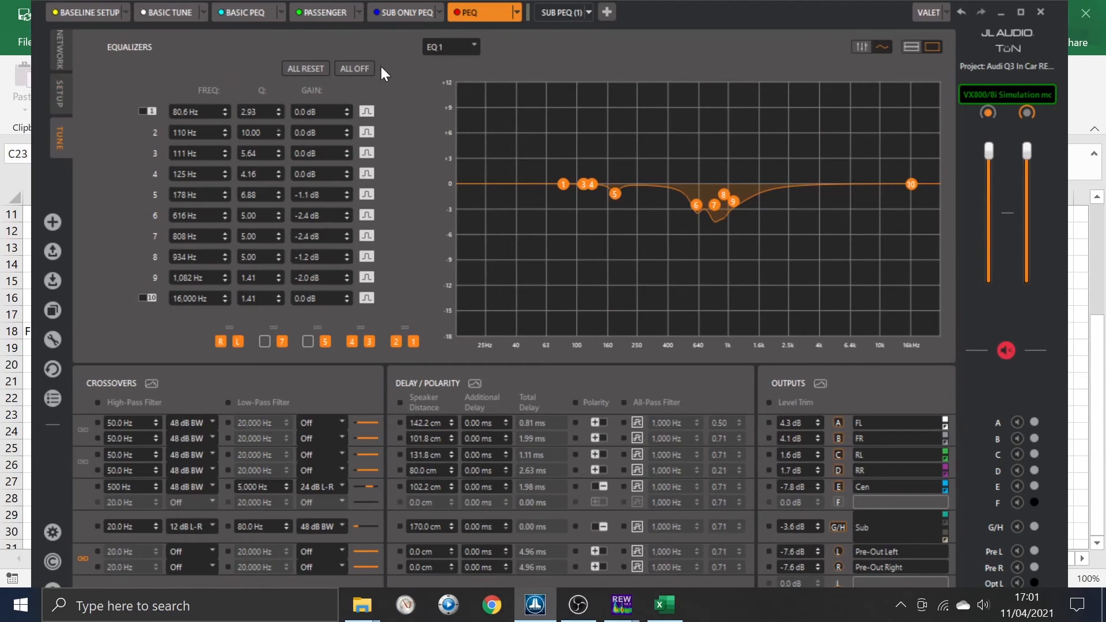
{"action": "left_click", "coordinate": [462, 47]}
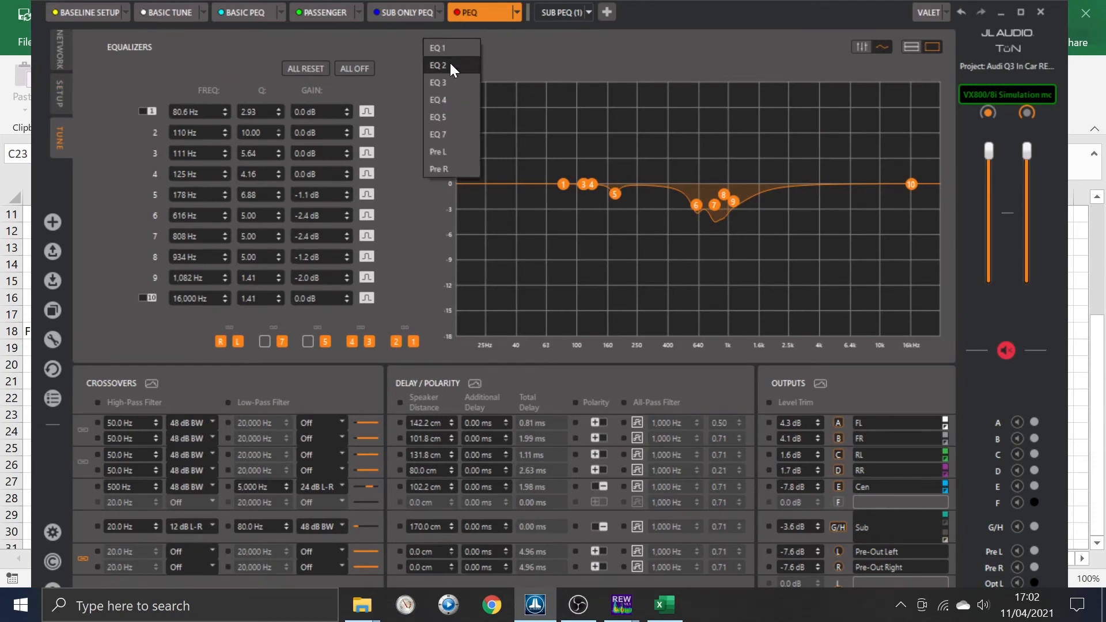
{"action": "left_click", "coordinate": [450, 65]}
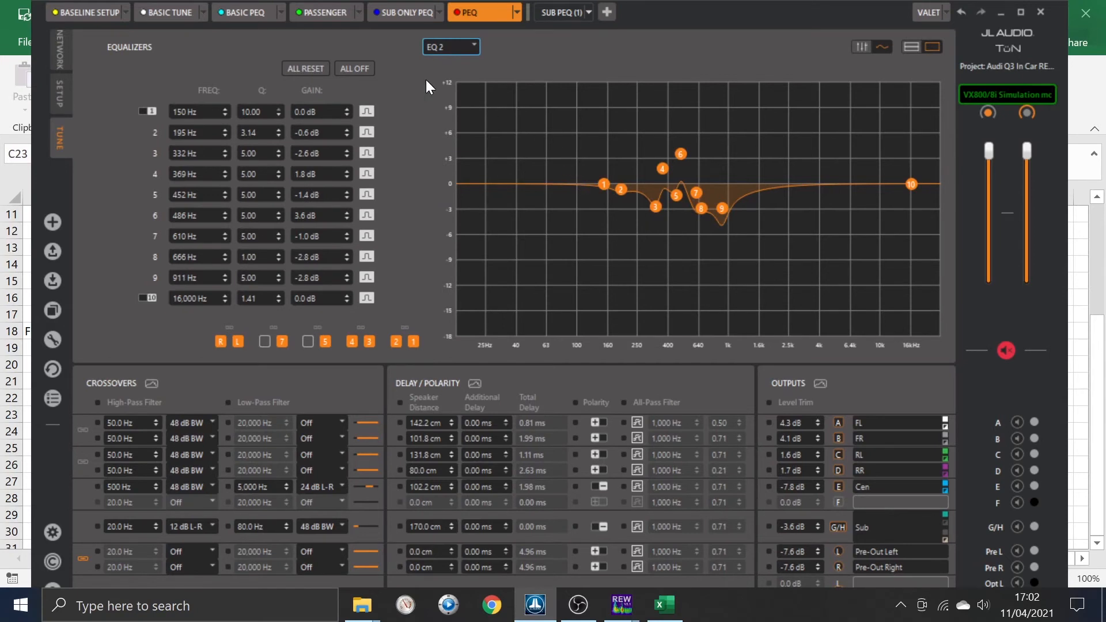
{"action": "left_click", "coordinate": [440, 51]}
{"action": "left_click", "coordinate": [448, 74]}
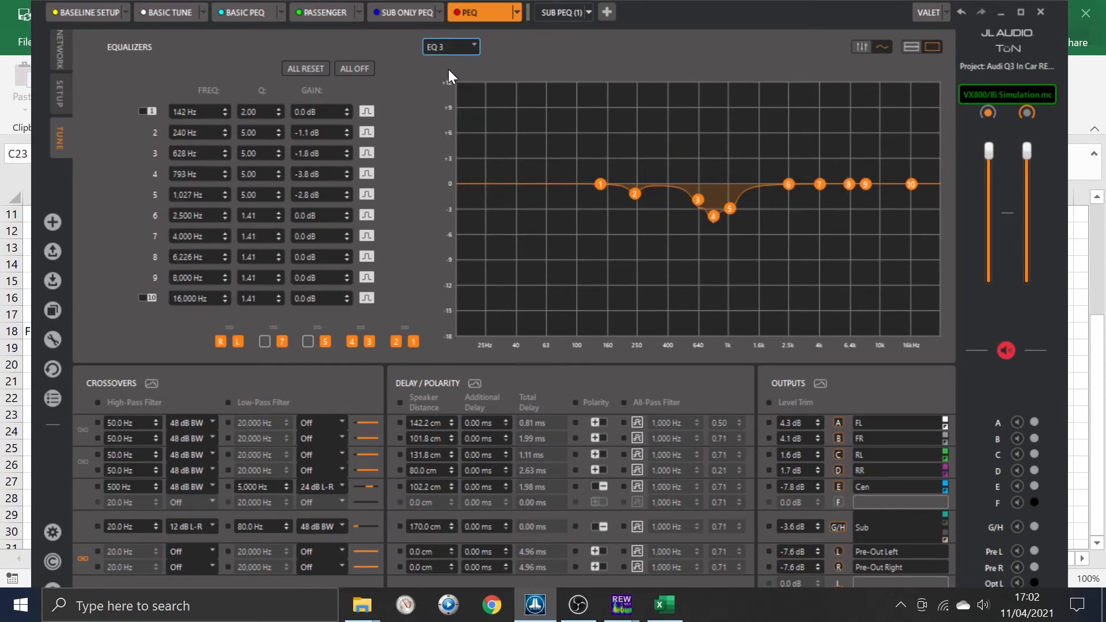
{"action": "left_click", "coordinate": [457, 45]}
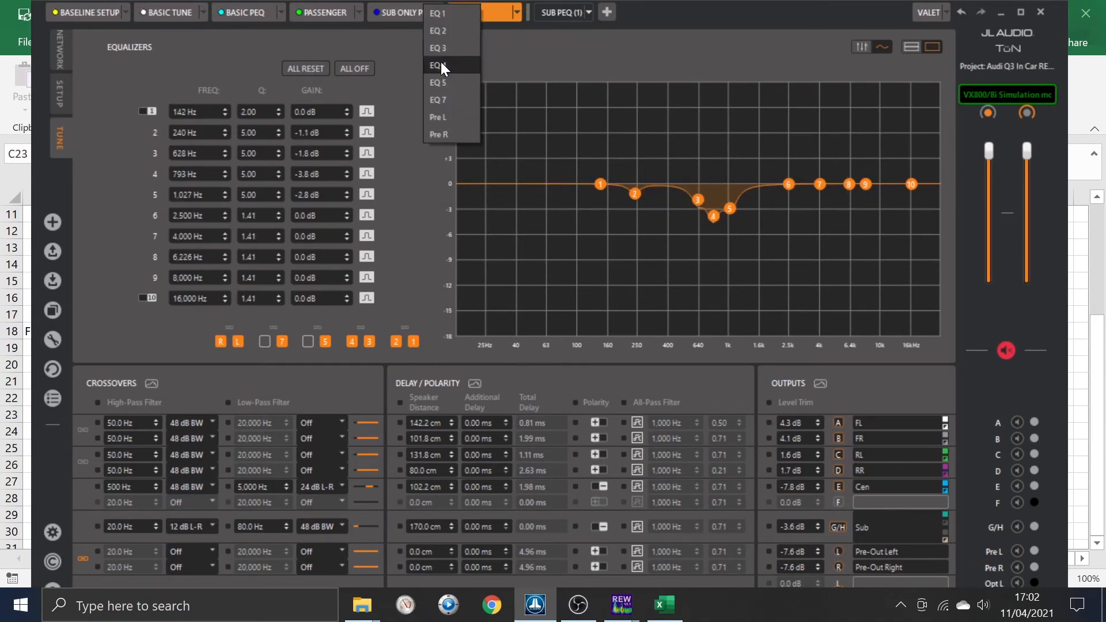
{"action": "left_click", "coordinate": [441, 61]}
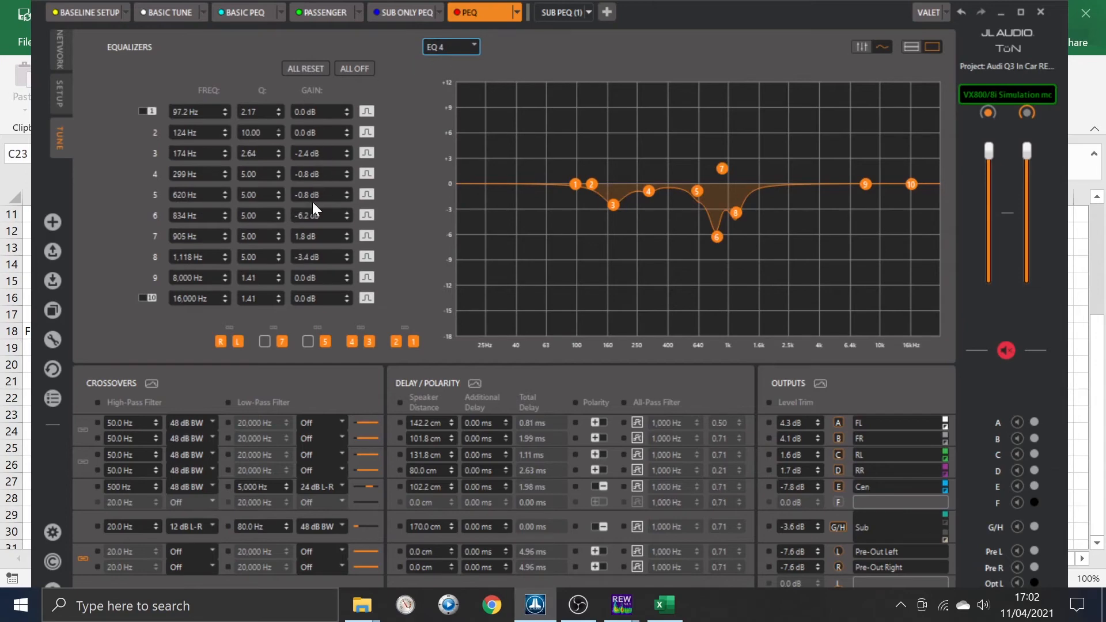
Check the scaled filter tables in the PEQ Adaption workbook, and return to JL Audio TüN
{"action": "left_click", "coordinate": [664, 605]}
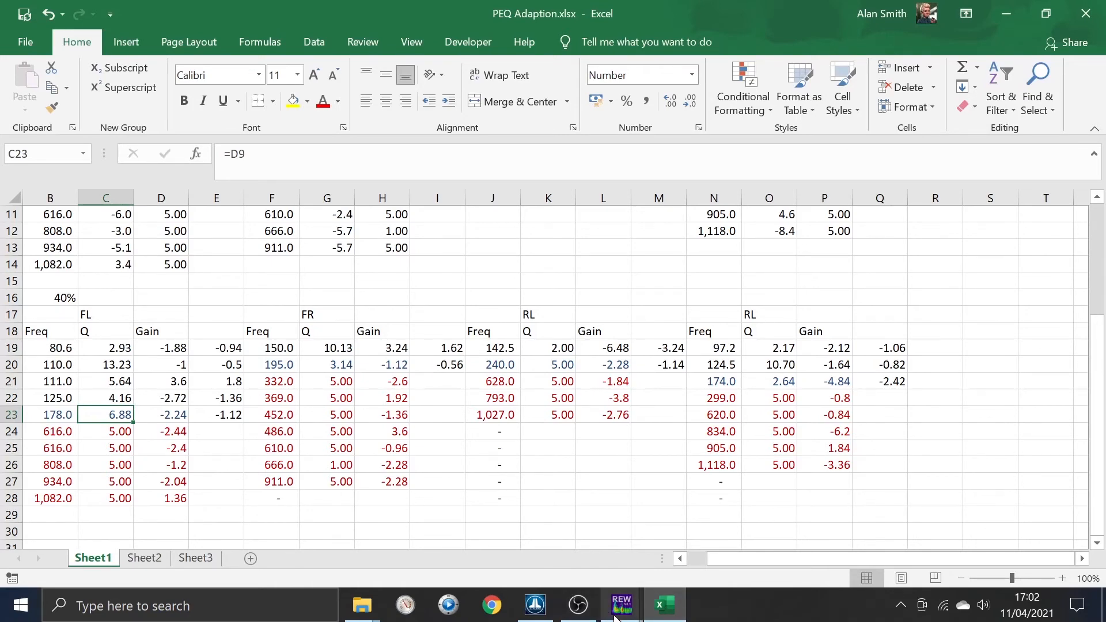
{"action": "mouse_move", "coordinate": [619, 610]}
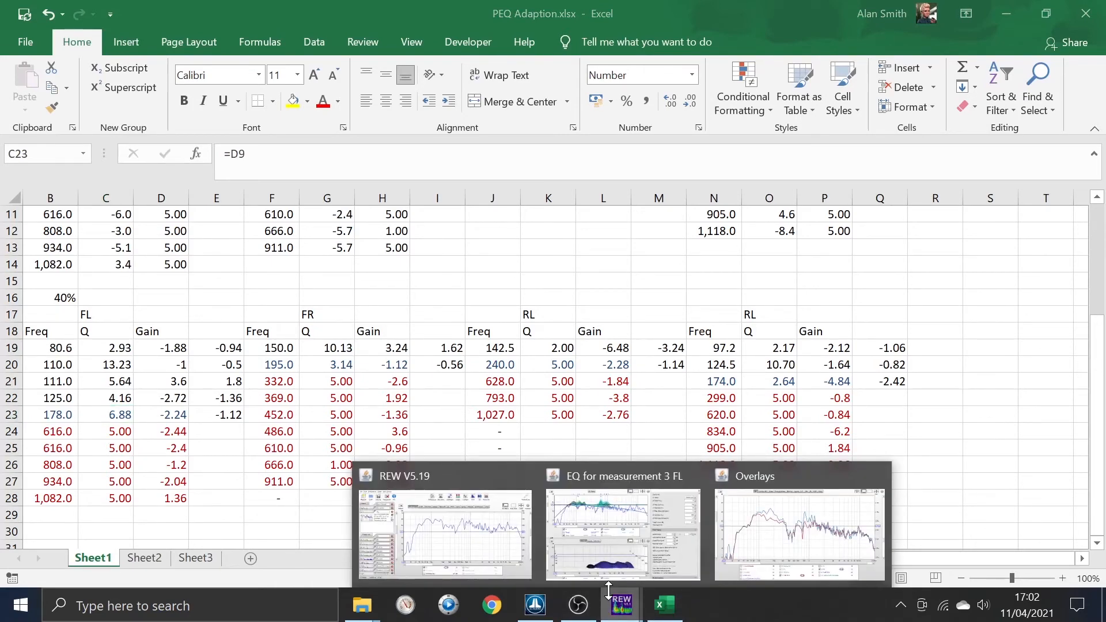
{"action": "left_click", "coordinate": [535, 605]}
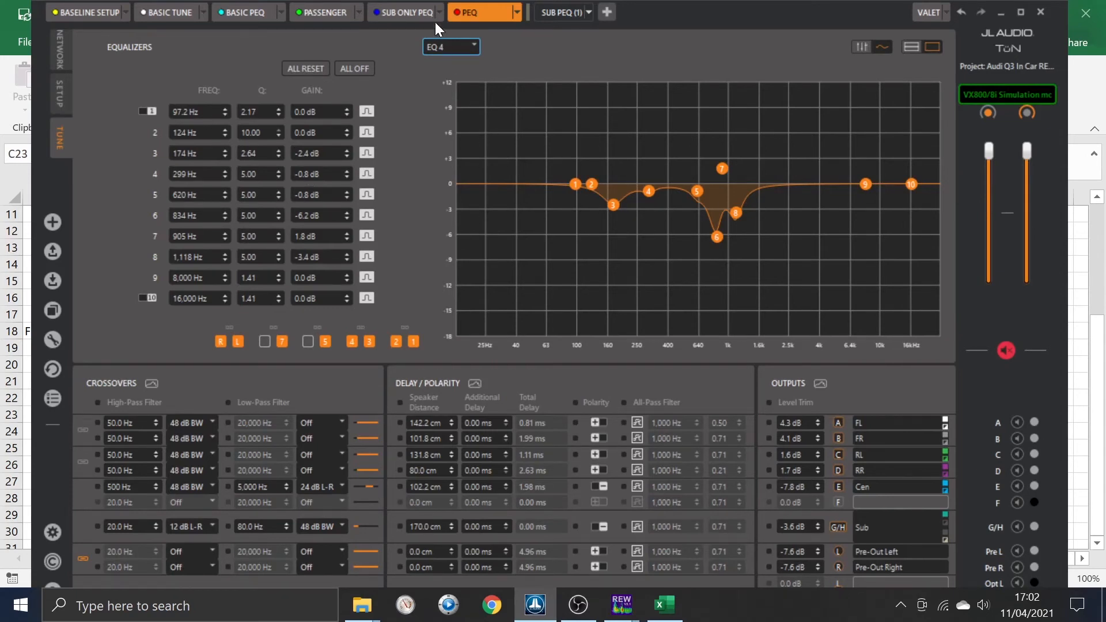
Display the EQ 7 subwoofer filters and inspect the Sub output's low-pass frequency and slope
{"action": "left_click", "coordinate": [467, 50]}
{"action": "left_click", "coordinate": [443, 97]}
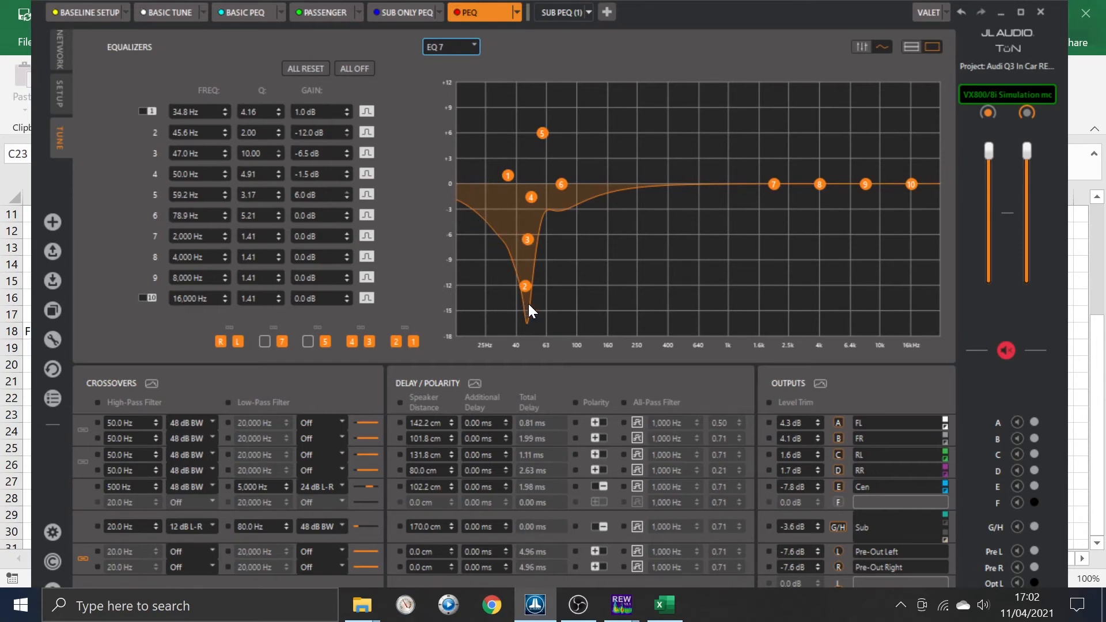
{"action": "mouse_move", "coordinate": [519, 281]}
{"action": "left_click", "coordinate": [268, 526]}
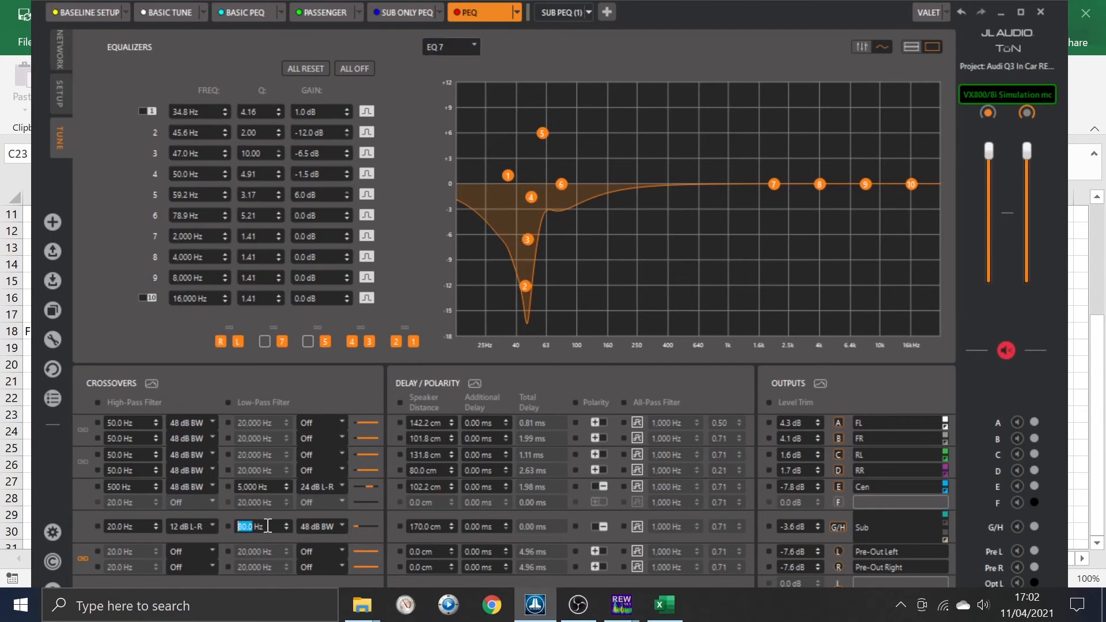
{"action": "left_click", "coordinate": [321, 525]}
{"action": "left_click", "coordinate": [316, 527]}
{"action": "mouse_move", "coordinate": [620, 611]}
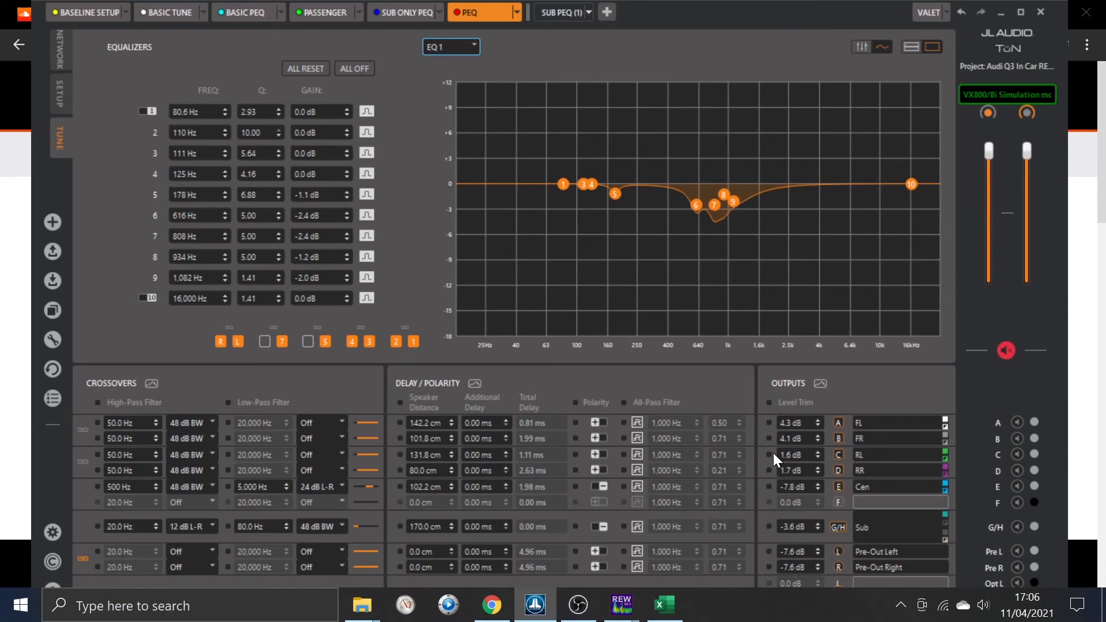
Switch to Chrome's Hertz MLK 165.3 Legend page and open its technical datasheet PDF
{"action": "left_click", "coordinate": [1093, 297]}
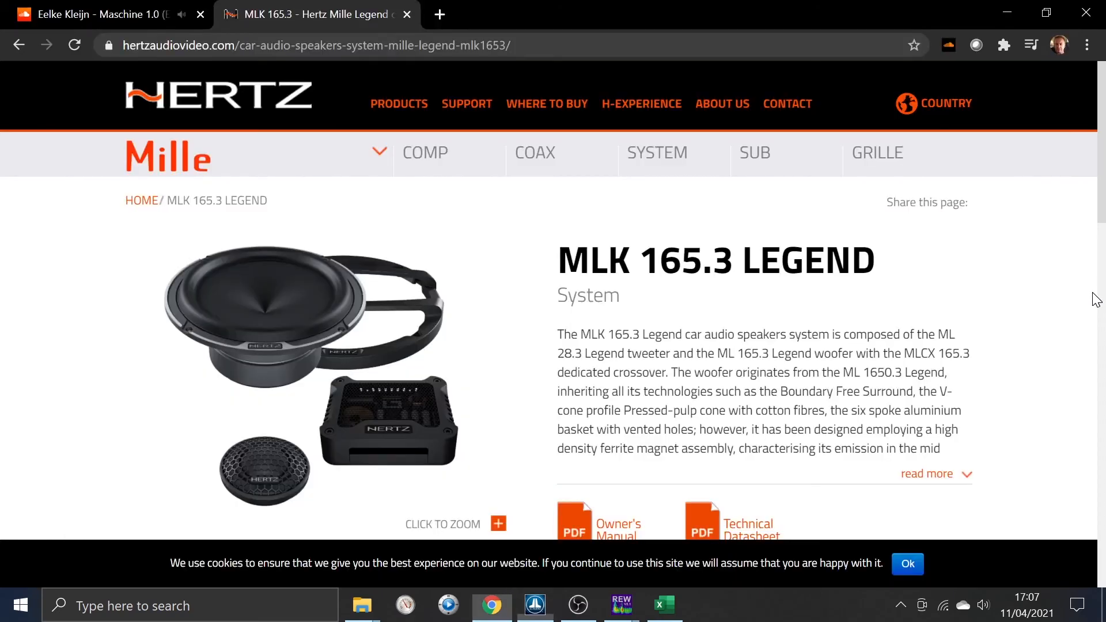
{"action": "scroll", "coordinate": [1104, 153], "scroll_direction": "down", "scroll_amount": 1}
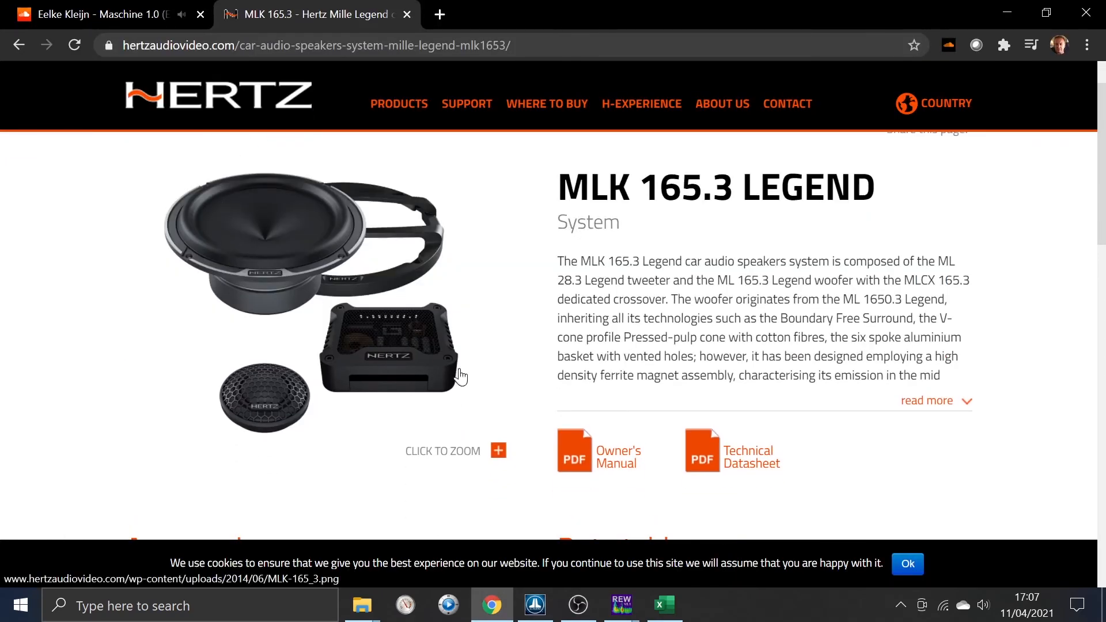
{"action": "left_click", "coordinate": [709, 455]}
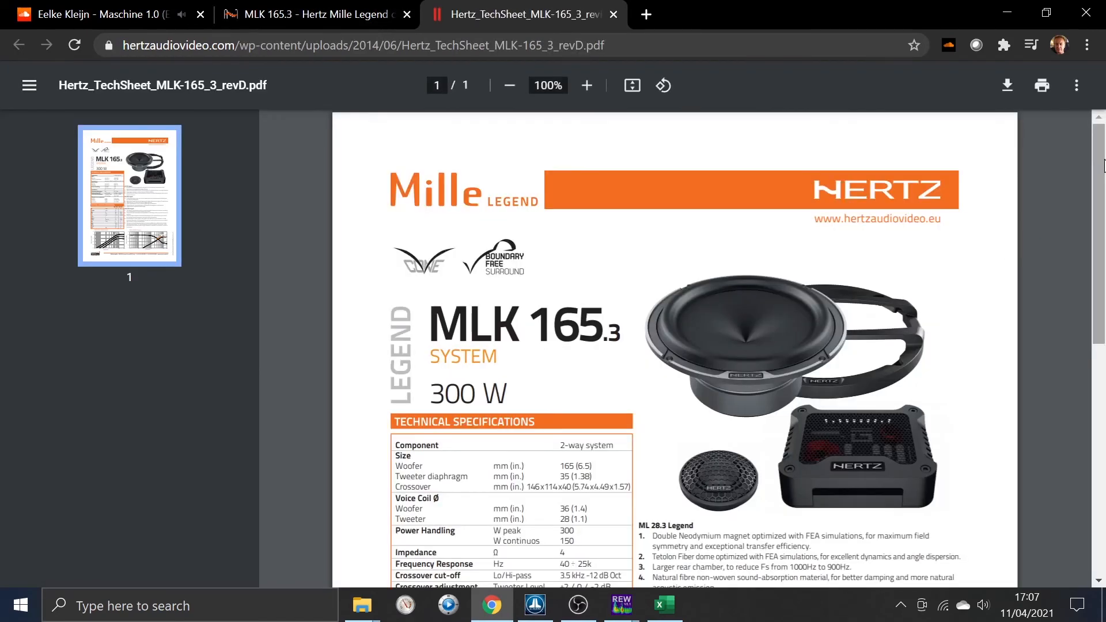
Examine the datasheet's Tweeter-Level and Hi-Contour crossover charts at 150% zoom, plus the component specifications
{"action": "left_click_drag", "start_coordinate": [1105, 166], "coordinate": [1103, 394]}
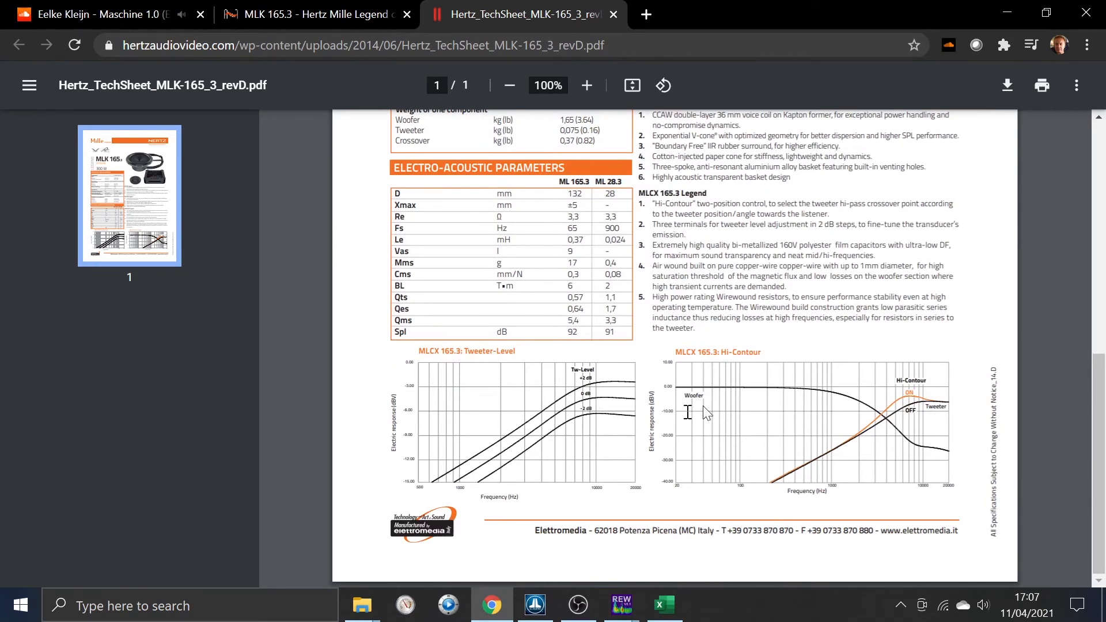
{"action": "left_click", "coordinate": [586, 85]}
{"action": "left_click", "coordinate": [586, 85]}
{"action": "left_click", "coordinate": [587, 85]}
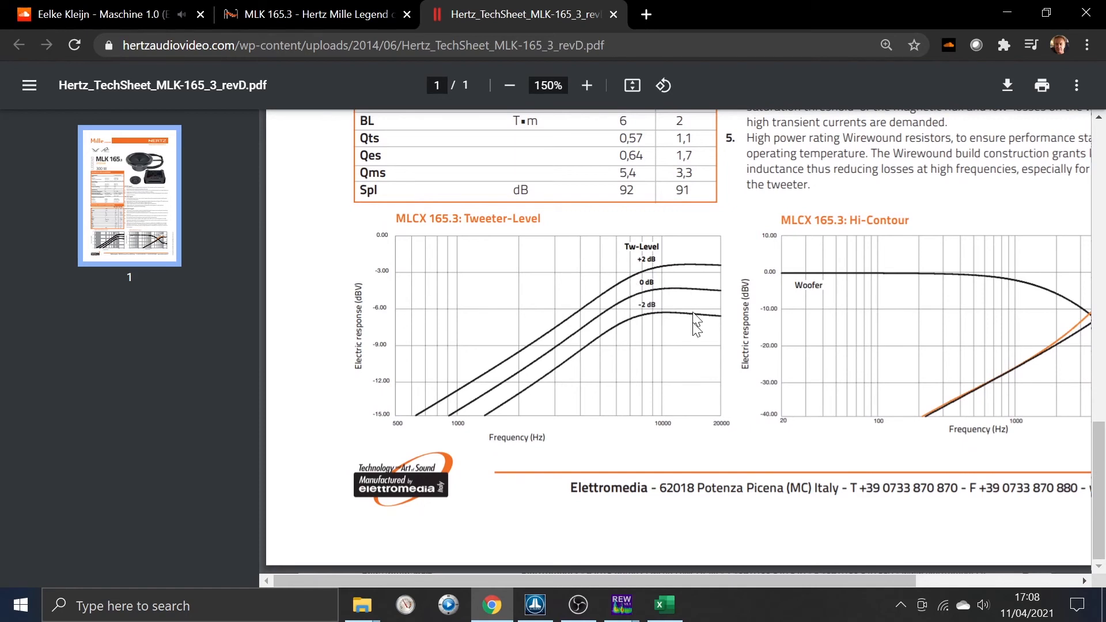
{"action": "left_click_drag", "start_coordinate": [551, 583], "coordinate": [675, 581]}
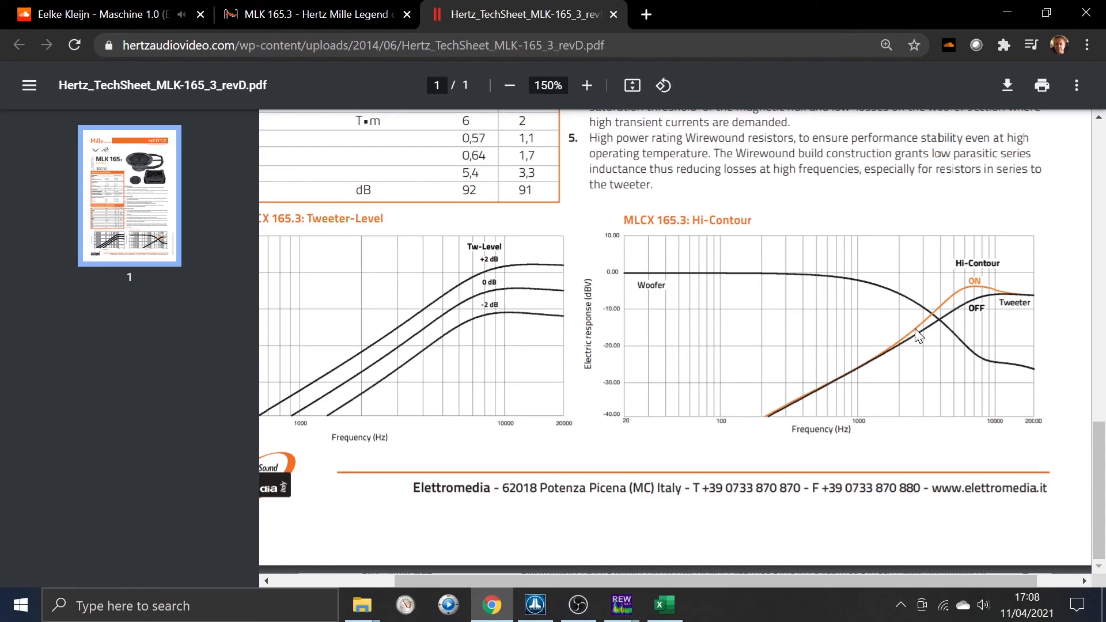
{"action": "left_click", "coordinate": [1101, 149]}
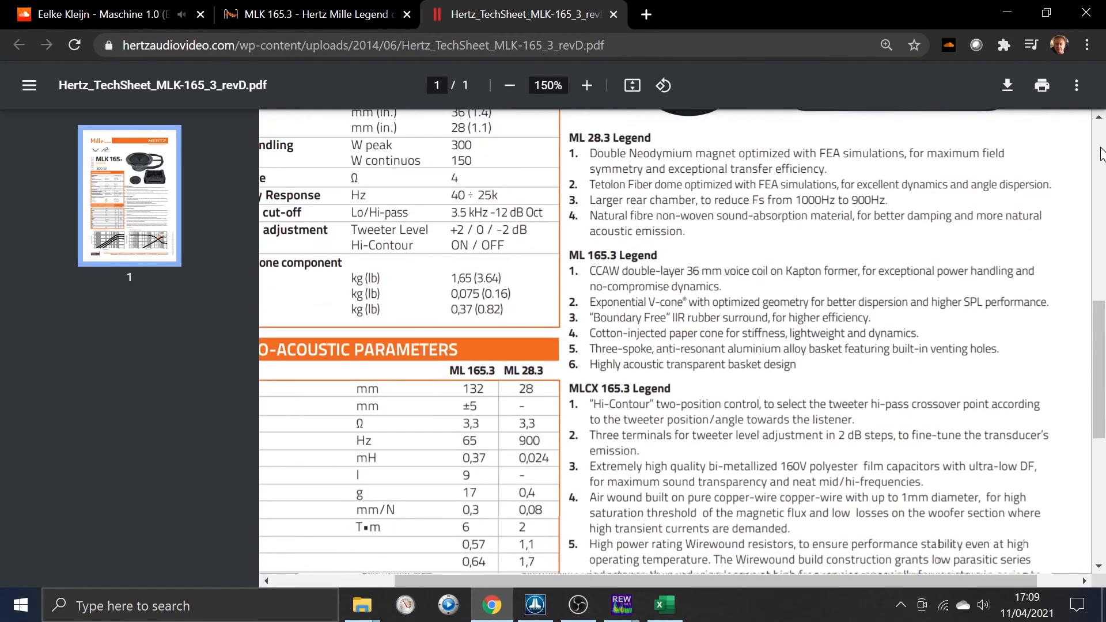
Minimize Chrome, return to the PEQ Adaption workbook and select the 40% scaling factor in B16
{"action": "left_click", "coordinate": [1006, 11]}
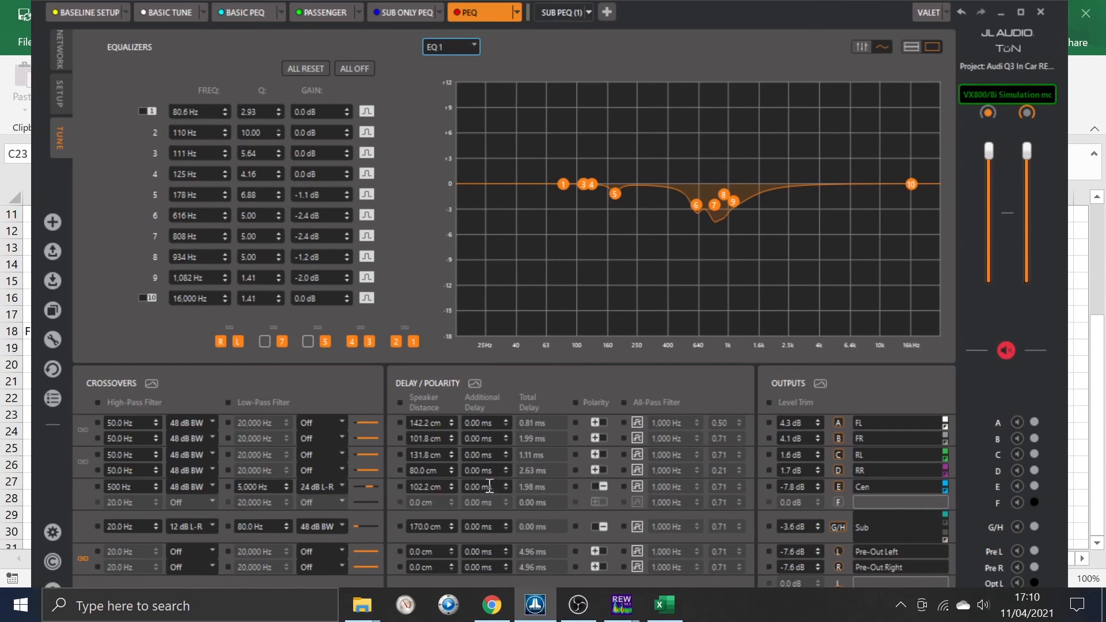
{"action": "left_click", "coordinate": [665, 615]}
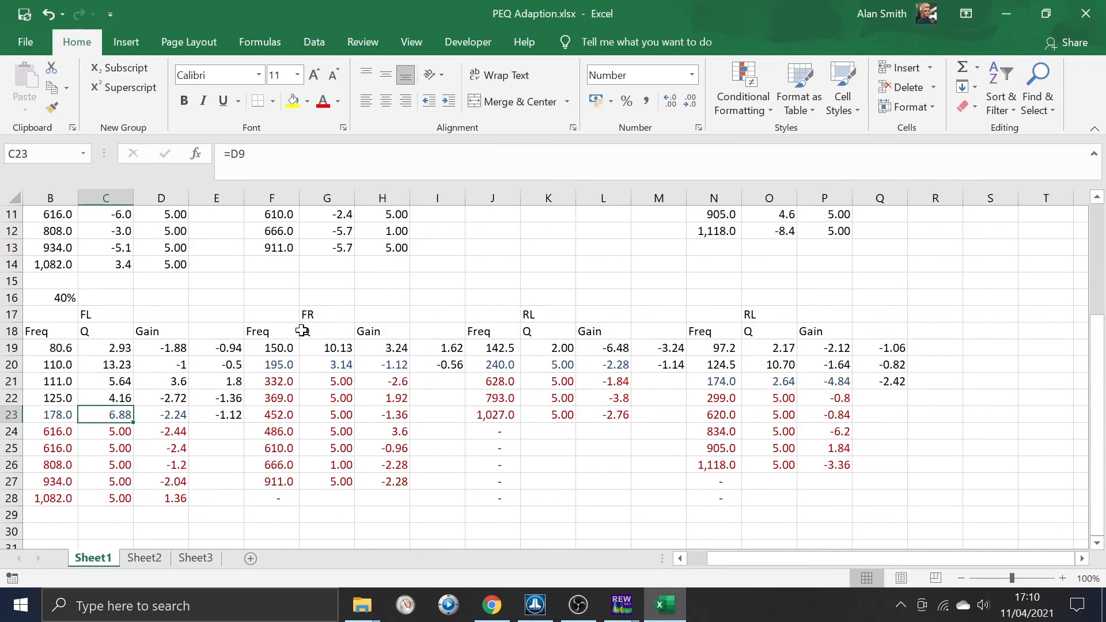
{"action": "left_click", "coordinate": [60, 297]}
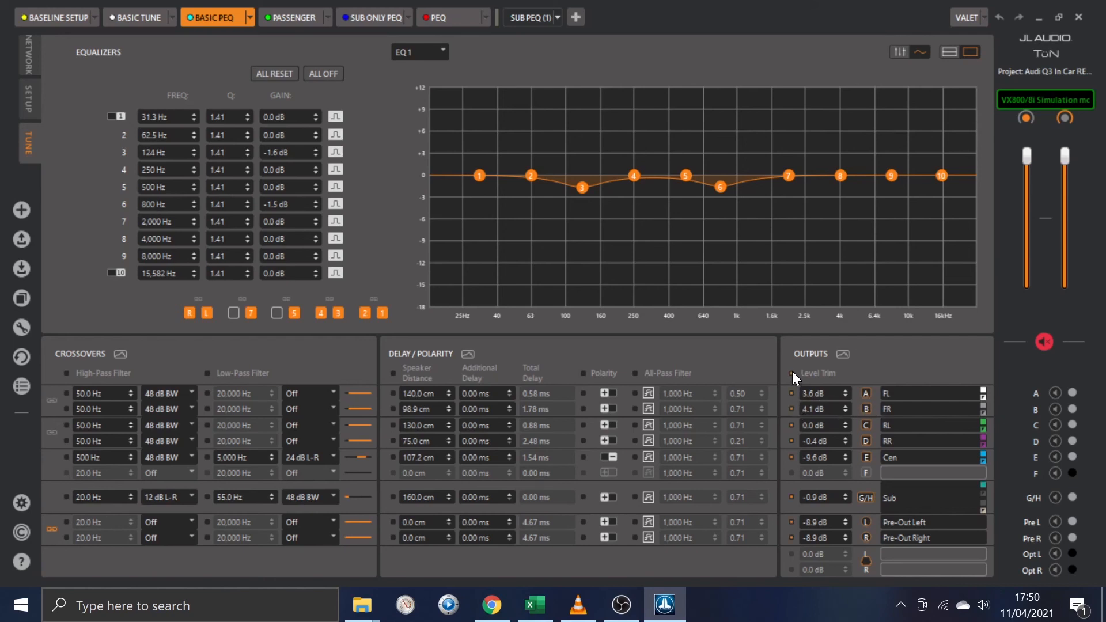
Inspect the front output level trims in JL Audio TüN's BASIC PEQ preset
{"action": "left_click", "coordinate": [848, 405]}
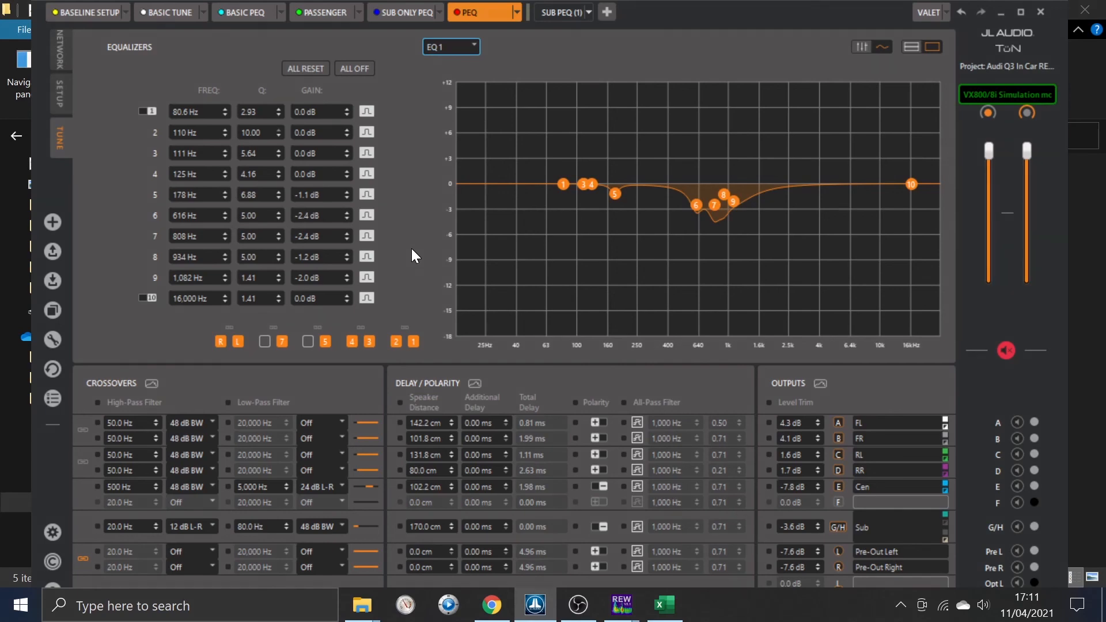
{"action": "left_click", "coordinate": [578, 604]}
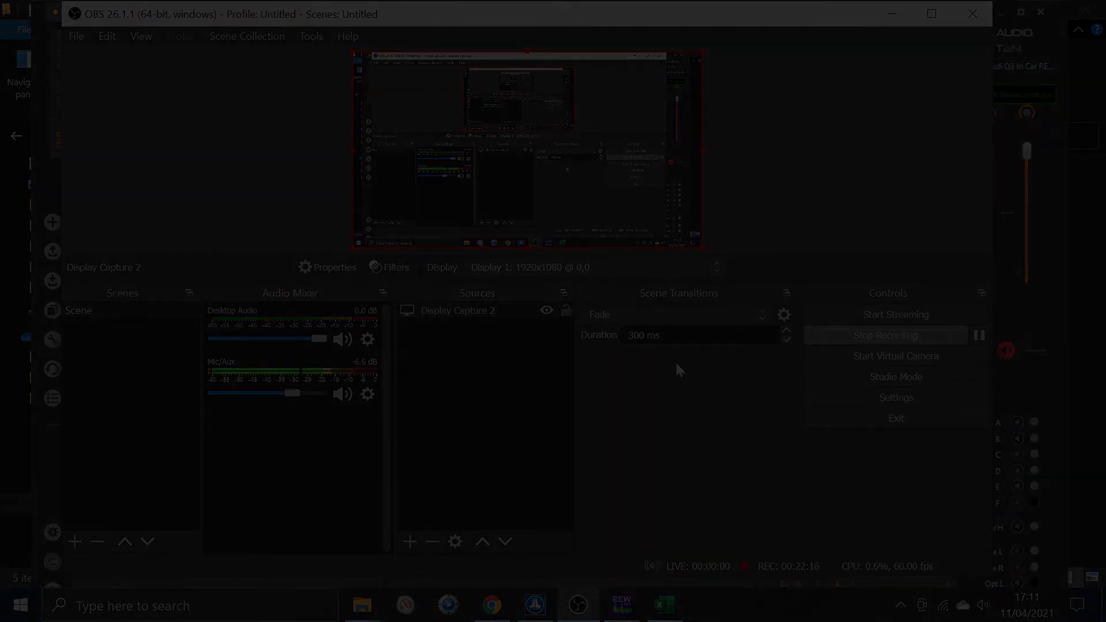